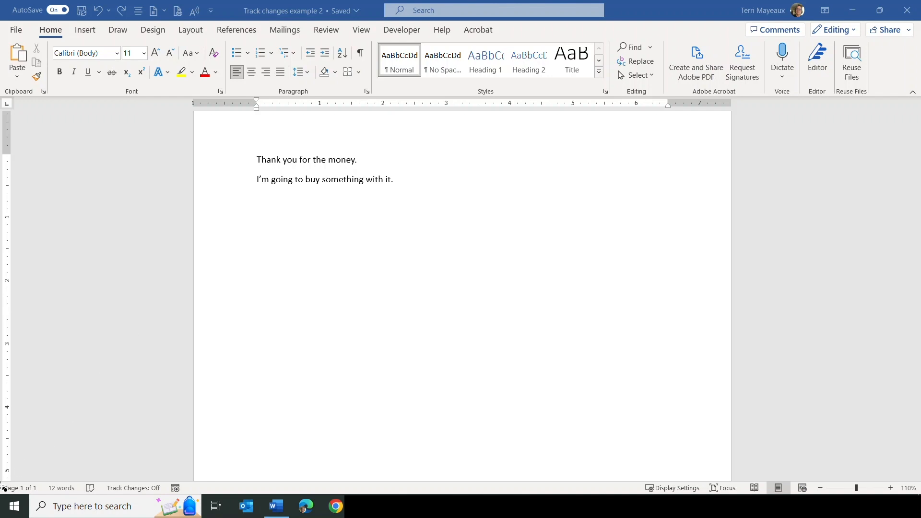
mouse_move(4, 483)
left_mouse_down()
mouse_move(14, 495)
mouse_move(43, 496)
left_mouse_up()
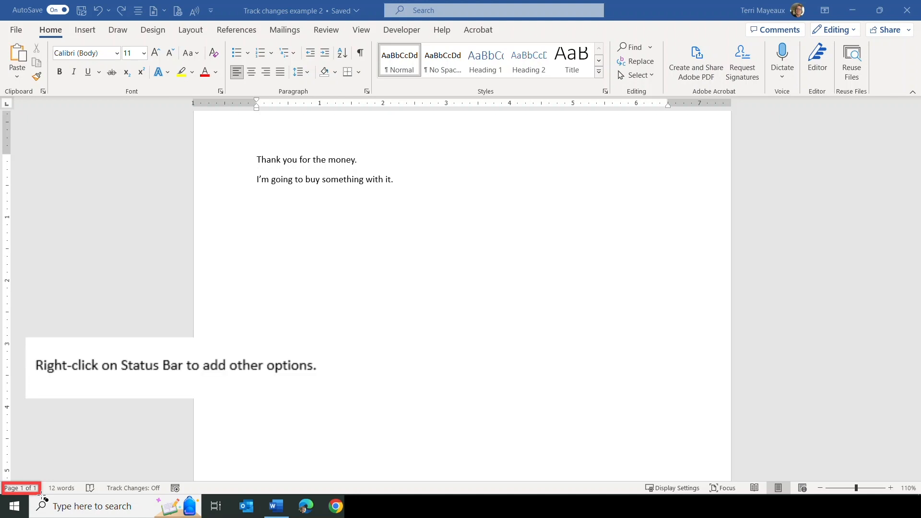
left_click_drag(42, 494, 170, 498)
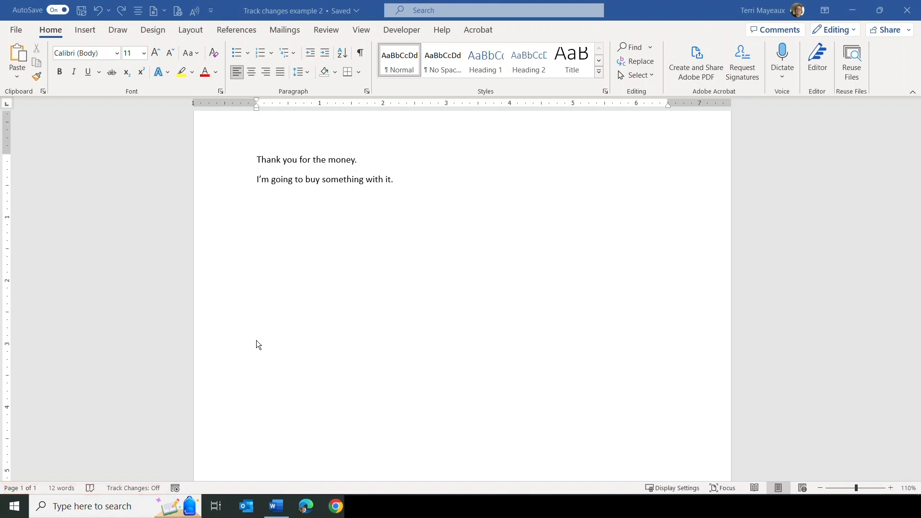
Turn Track Changes on and switch it back off
left_click(148, 487)
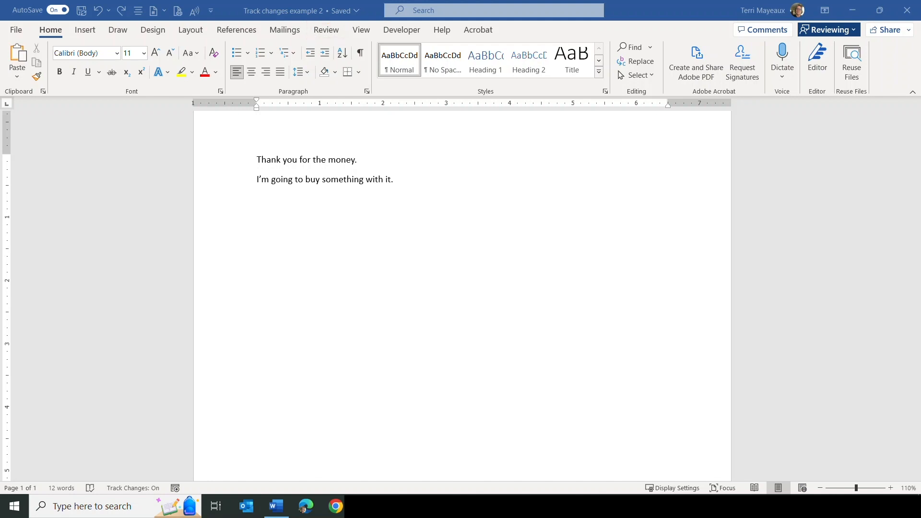
left_click(325, 28)
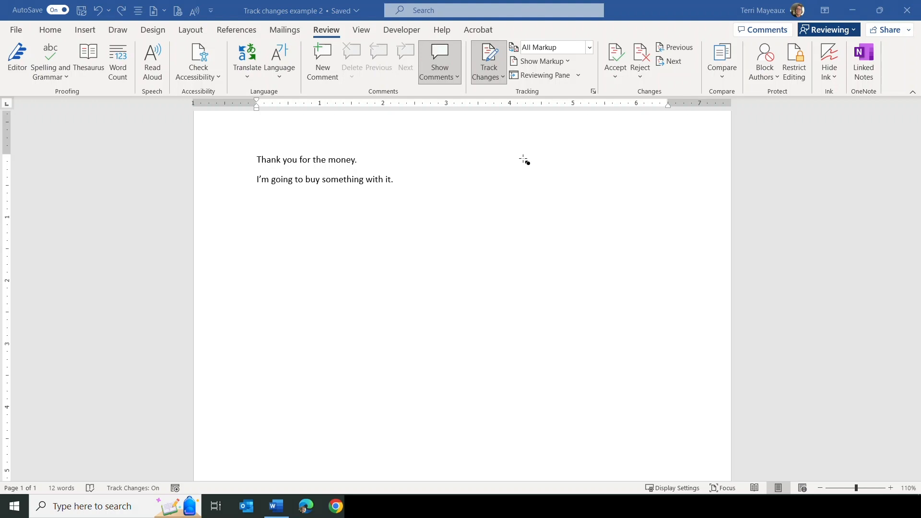
left_click_drag(467, 38, 602, 98)
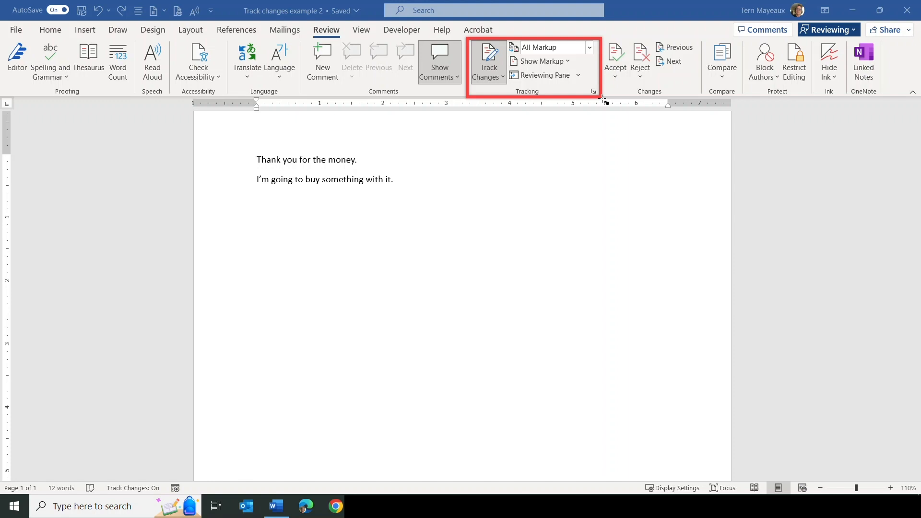
left_click_drag(602, 98, 704, 100)
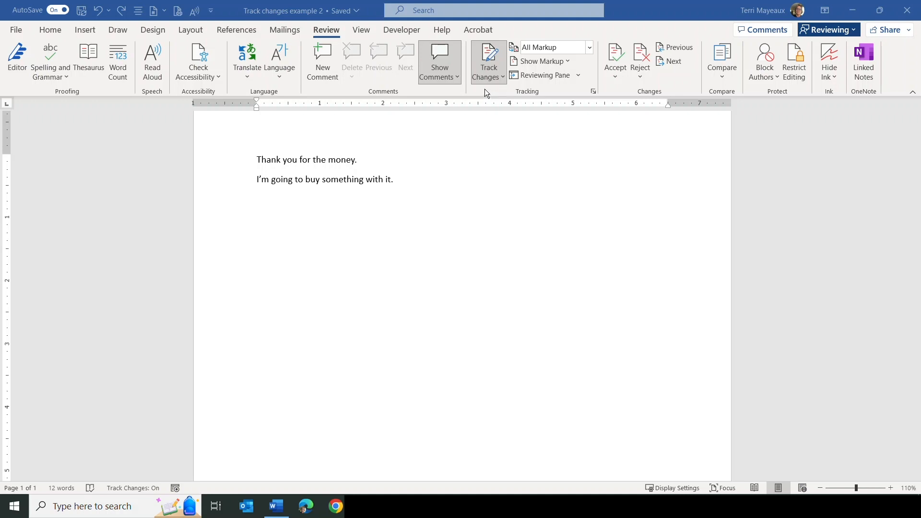
left_click(490, 57)
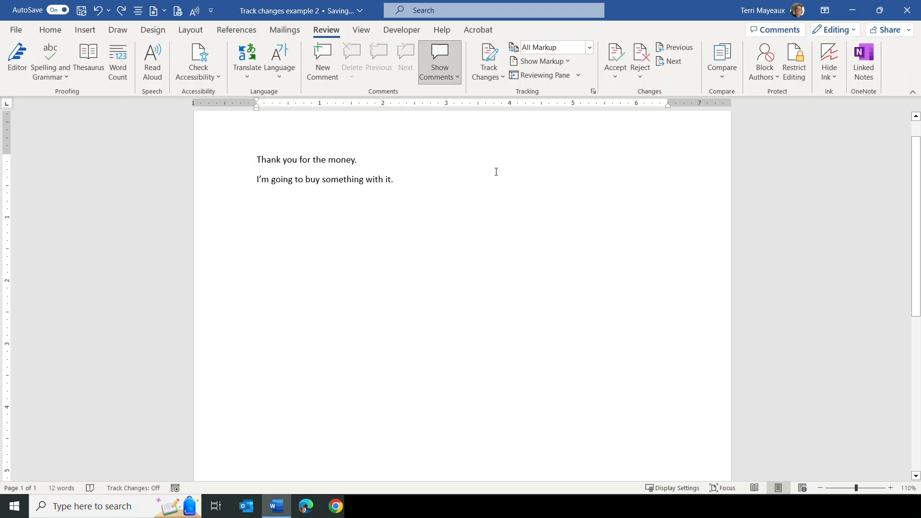
Turn on Track Changes for everyone
left_click(503, 79)
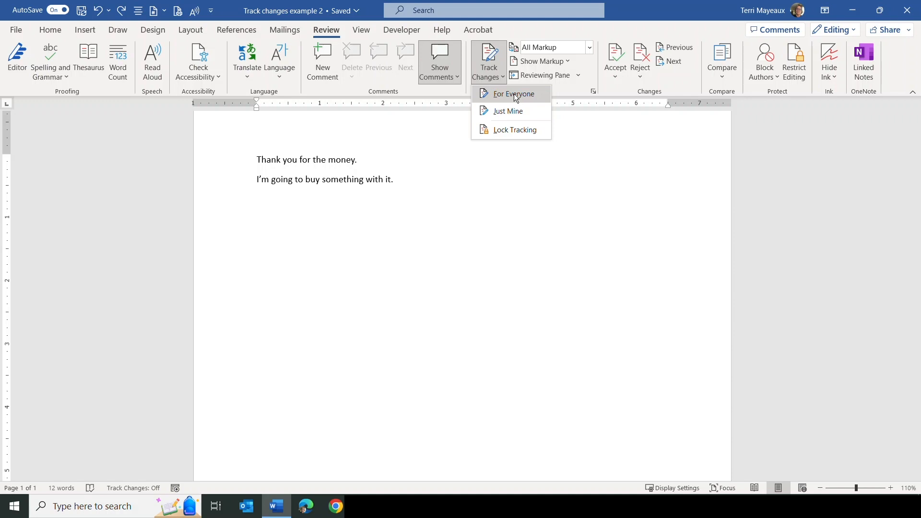
left_click(514, 93)
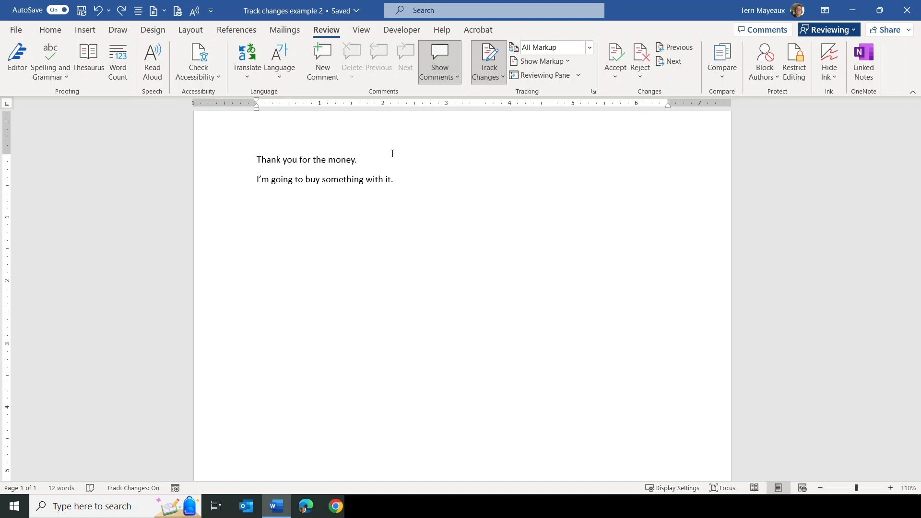
Insert a greeting line above the first sentence with "Dear Aunt", the recipient's first name and a colon
key("Return")
key("Up")
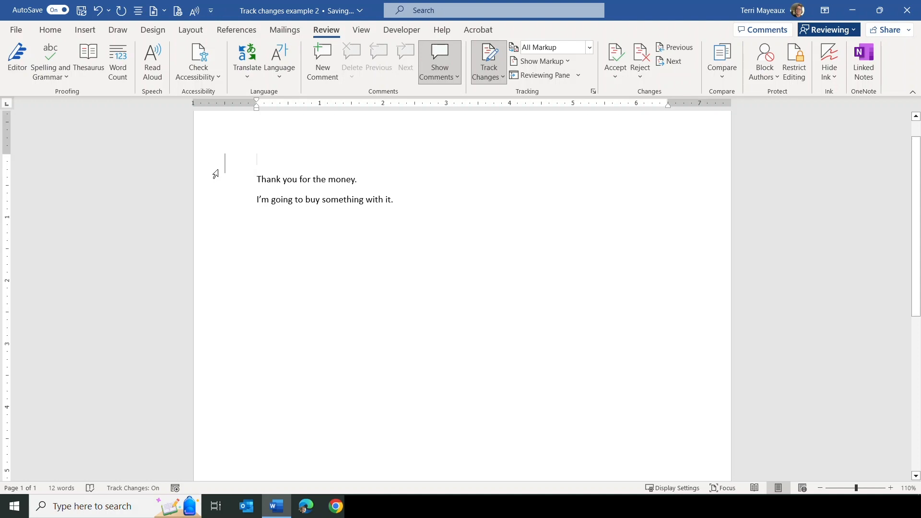
type("Dear")
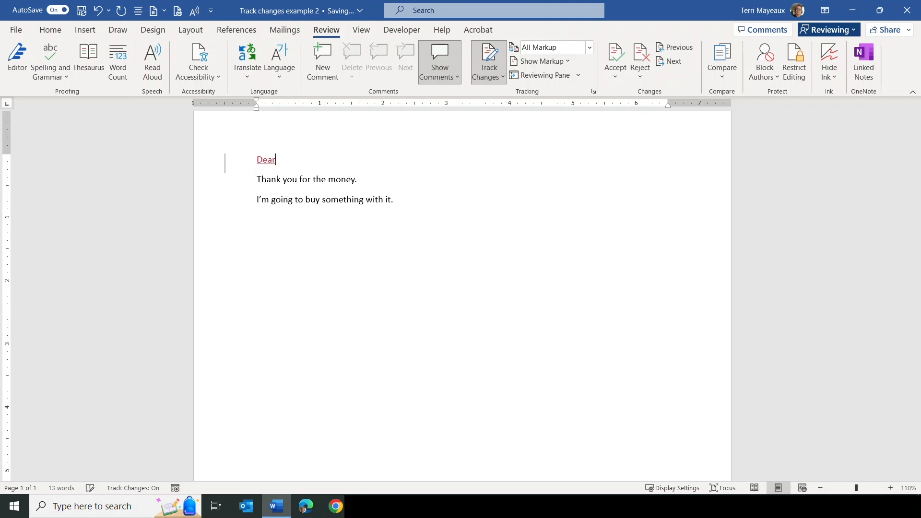
type(" Aunt Jane:")
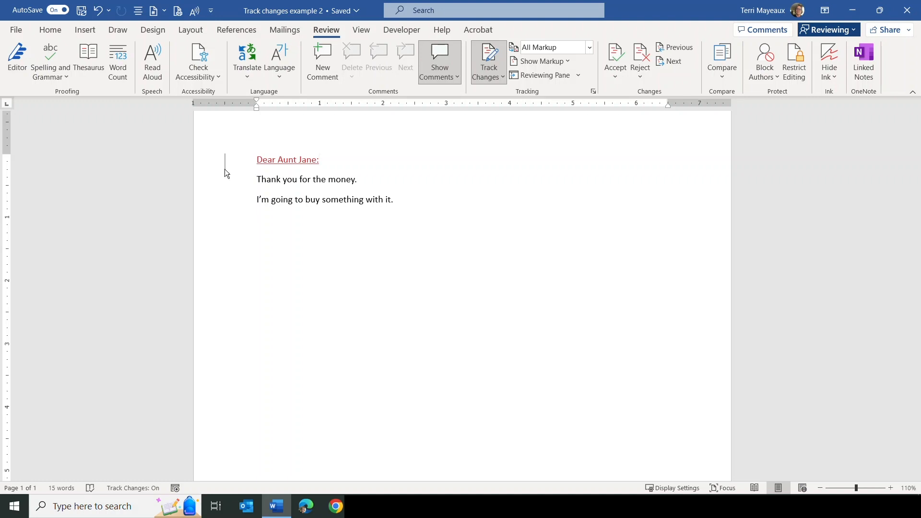
mouse_move(265, 171)
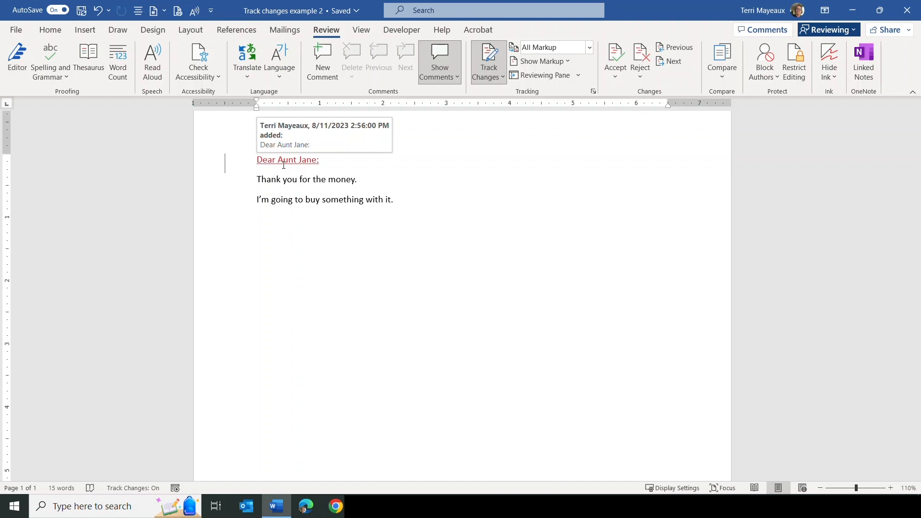
Replace "money." in the thank-you sentence with "gift card to my favorite restaurant."
left_click(328, 179)
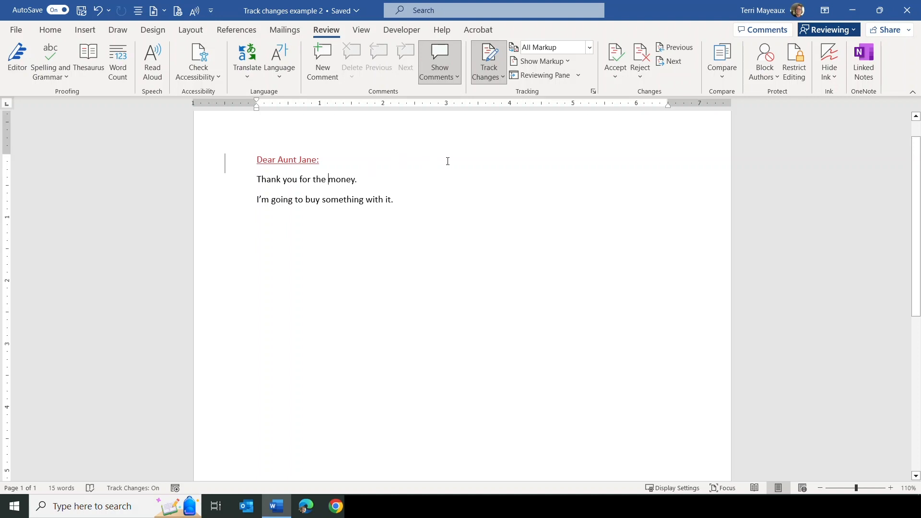
type("gift ")
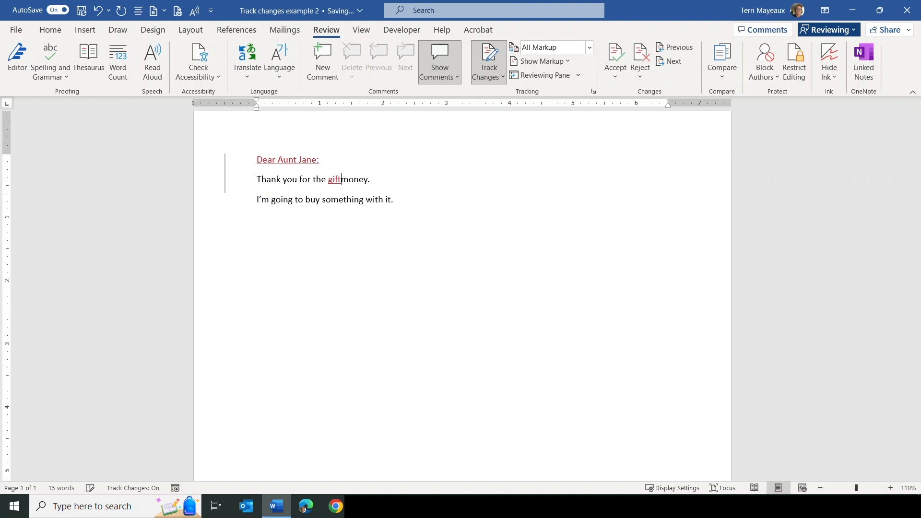
type("card to m")
type("y favorit")
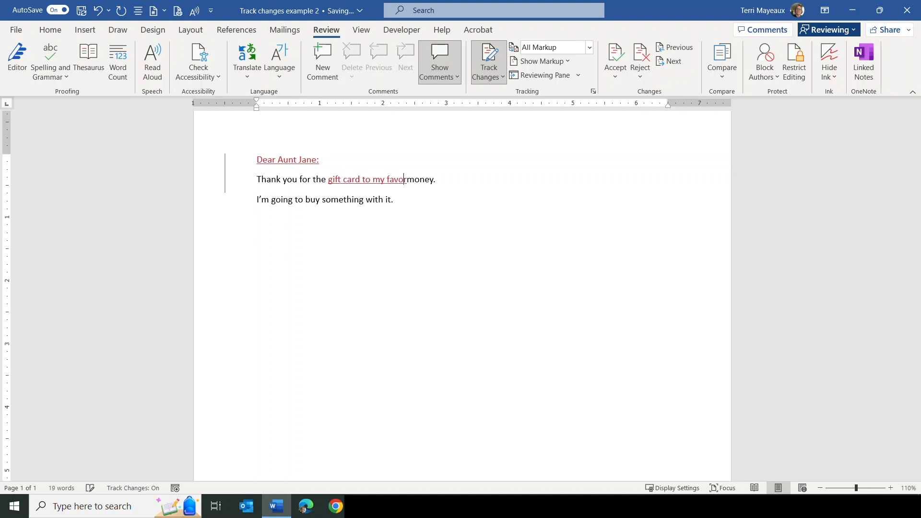
type("e restaurant.")
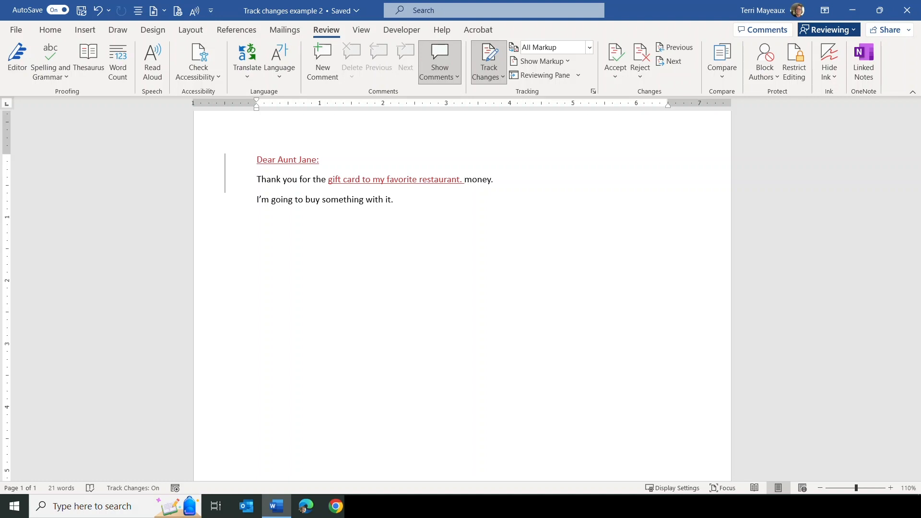
key("Delete")
key("Delete")
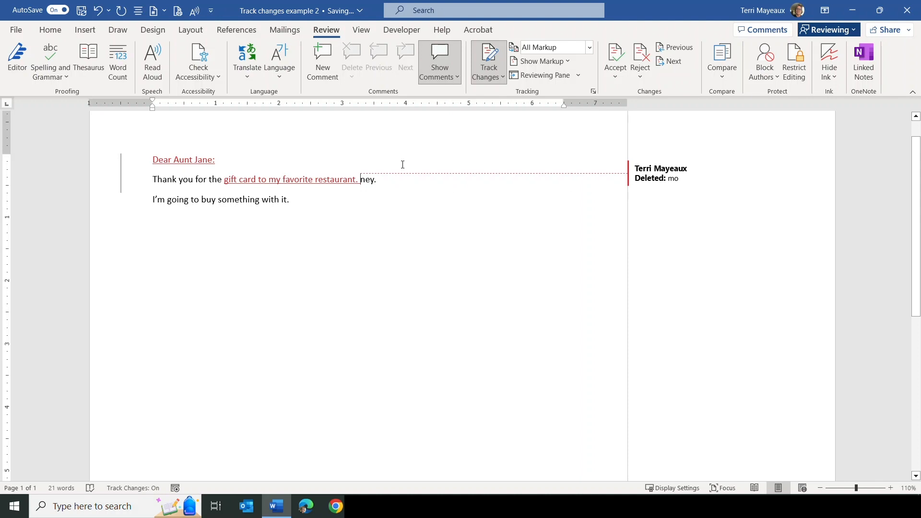
key("Delete")
key("Delete")
key("Delete")
key("Delete")
left_click(710, 169)
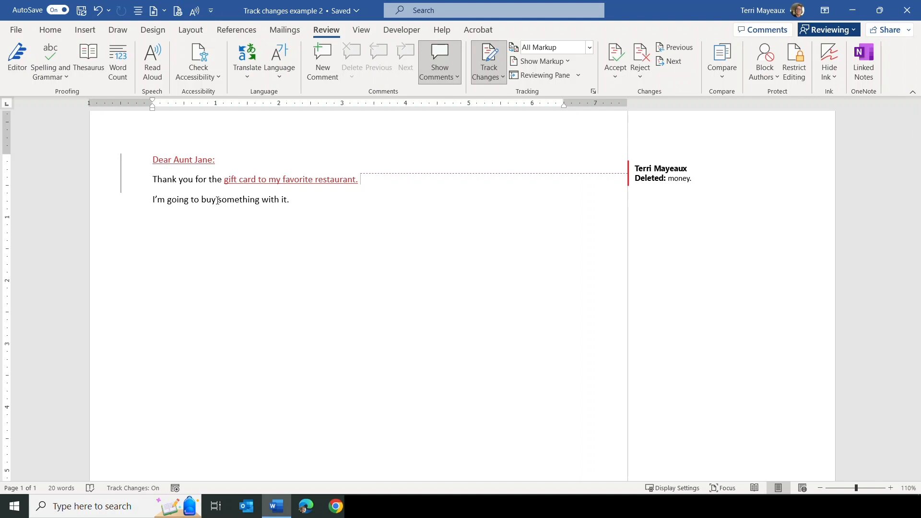
Replace "buy something with it" in the last sentence with "take my friends for a great meal"
left_click_drag(202, 198, 288, 196)
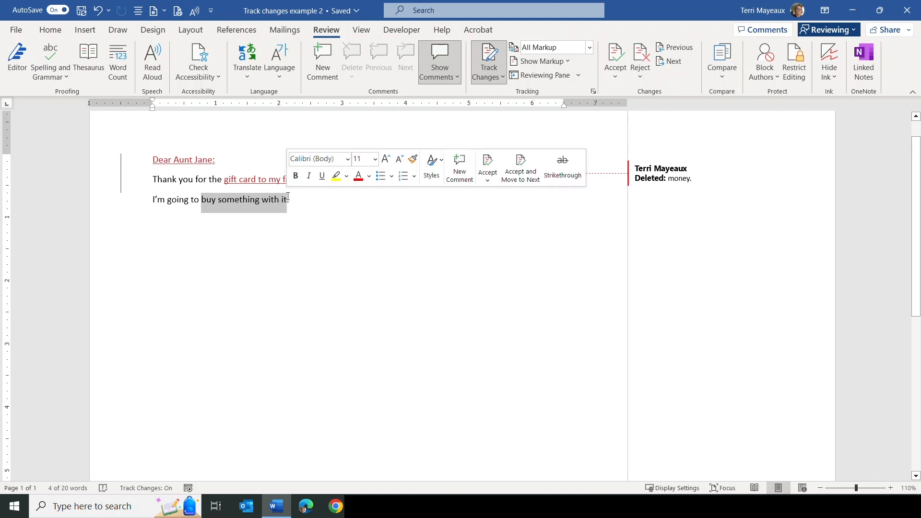
key("Delete")
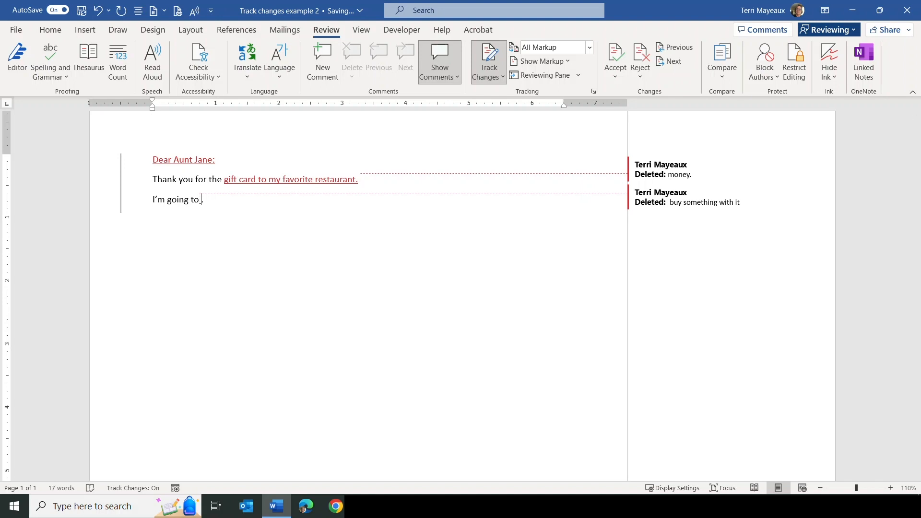
type("take my friends for a great meal")
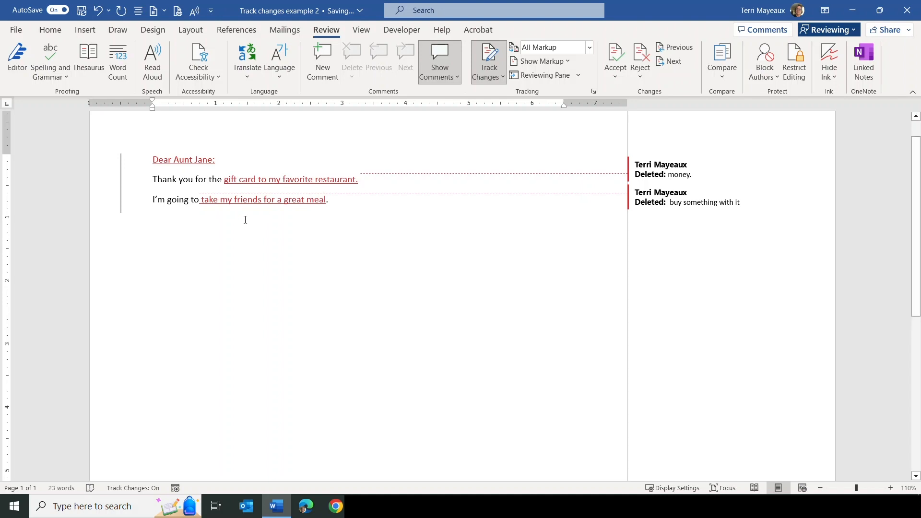
Add a new closing line below the last sentence reading "I hope you're doing well."
left_click(342, 201)
type("I'm")
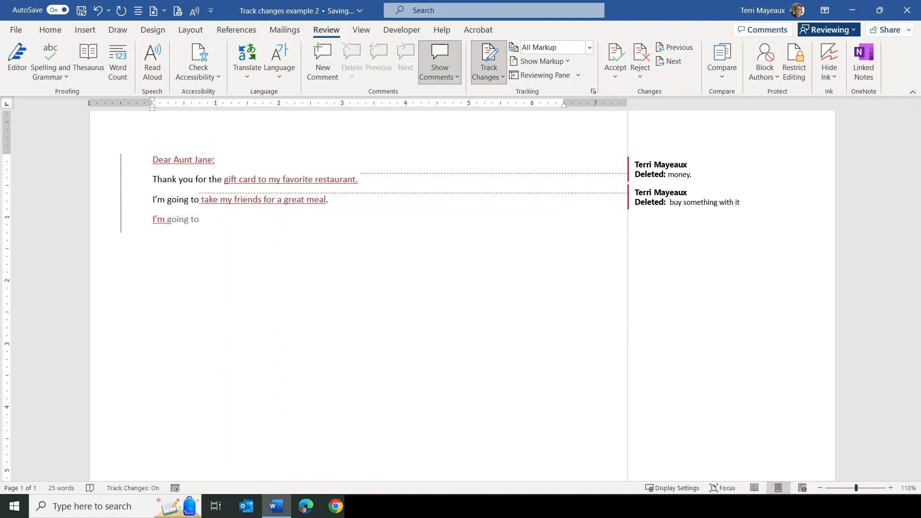
key("BackSpace")
key("BackSpace")
key("BackSpace")
type("hope you")
key("BackSpace")
type("'re doingw")
key("BackSpace")
type("w")
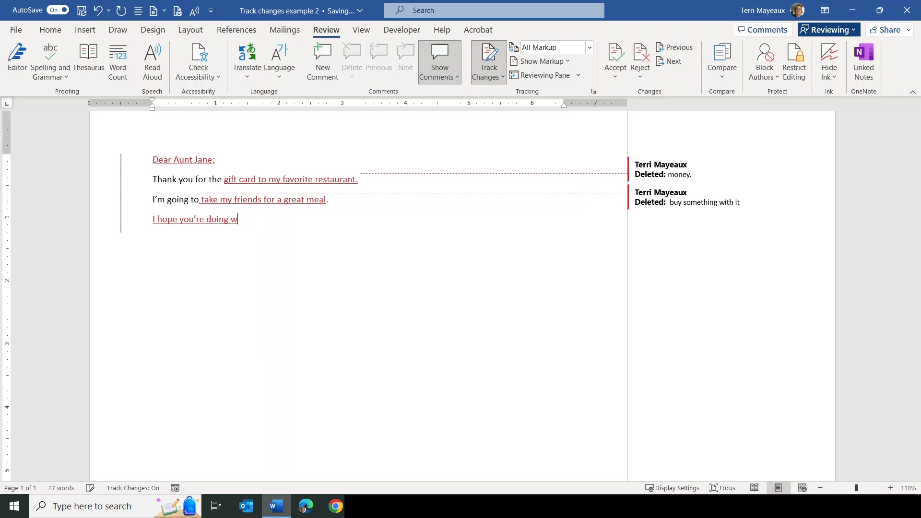
type("ell.")
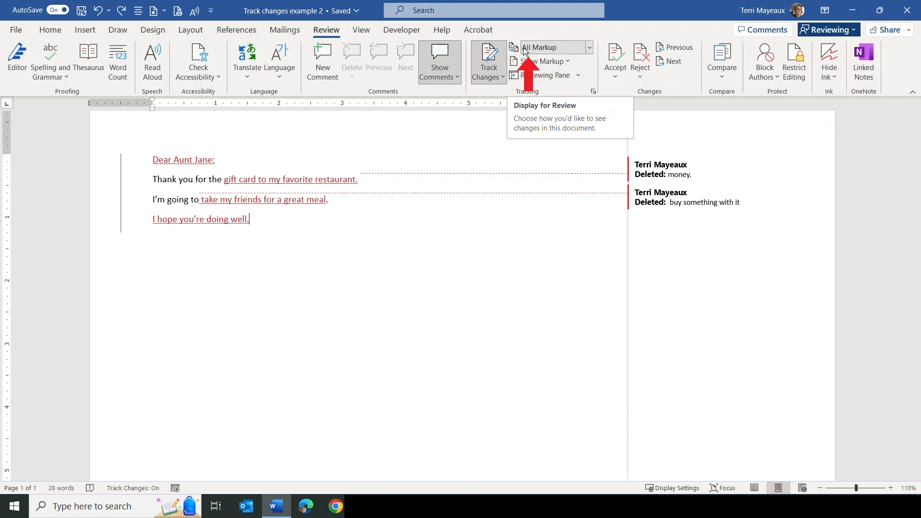
View the edits in Simple Markup and switch back to All Markup from the change line in the margin
left_click(589, 48)
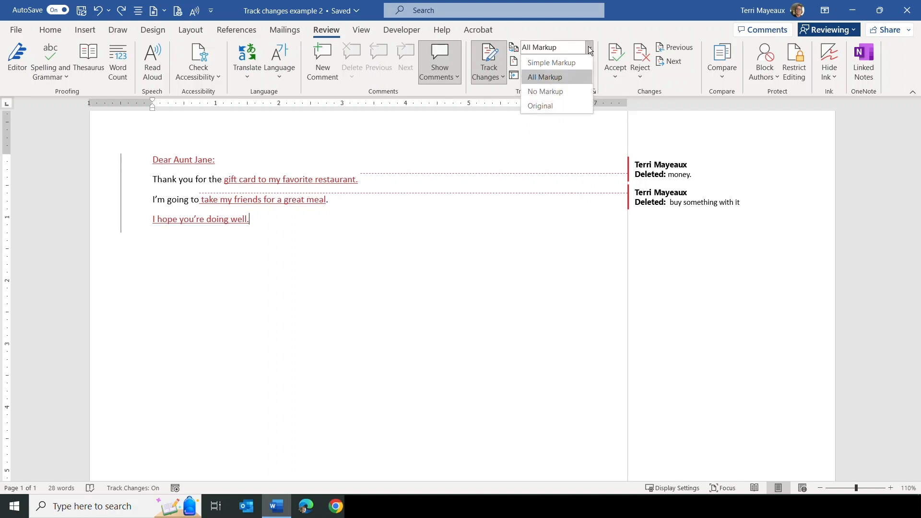
left_click(571, 64)
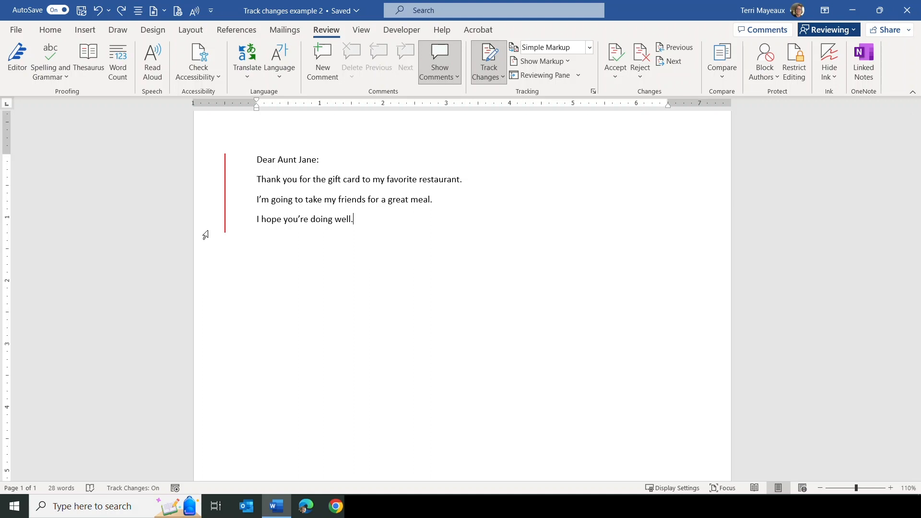
left_click(225, 212)
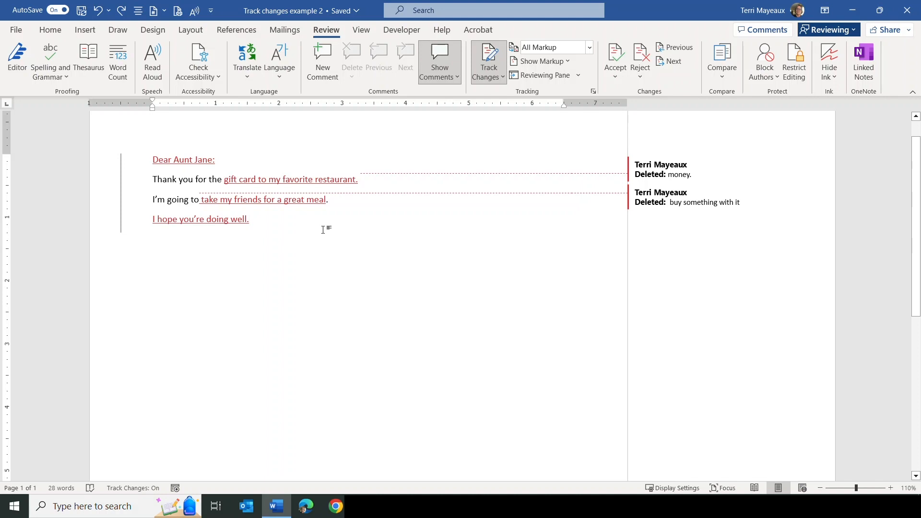
View the letter with No Markup and in its Original version
left_click(590, 48)
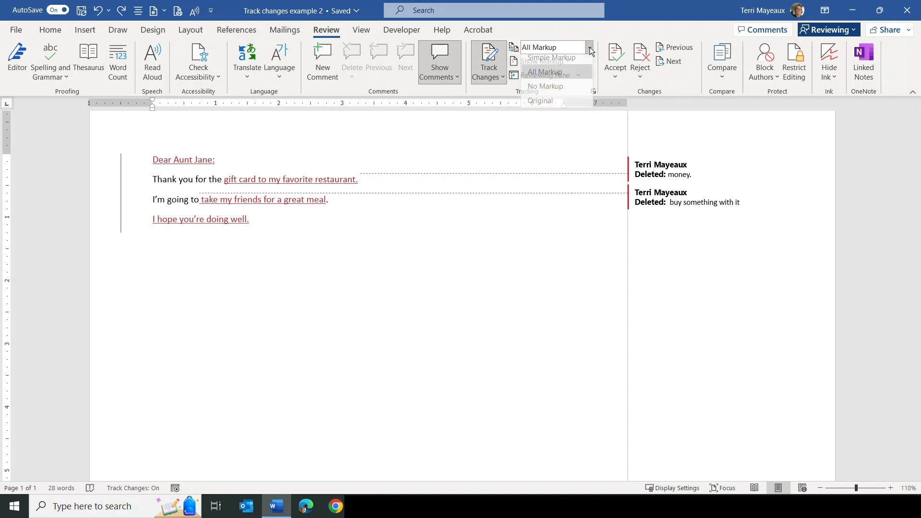
left_click(563, 92)
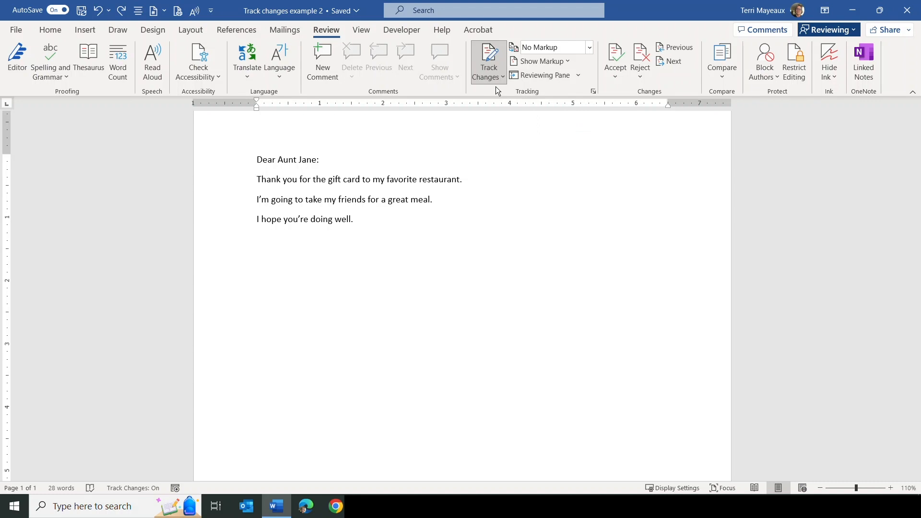
left_click(590, 48)
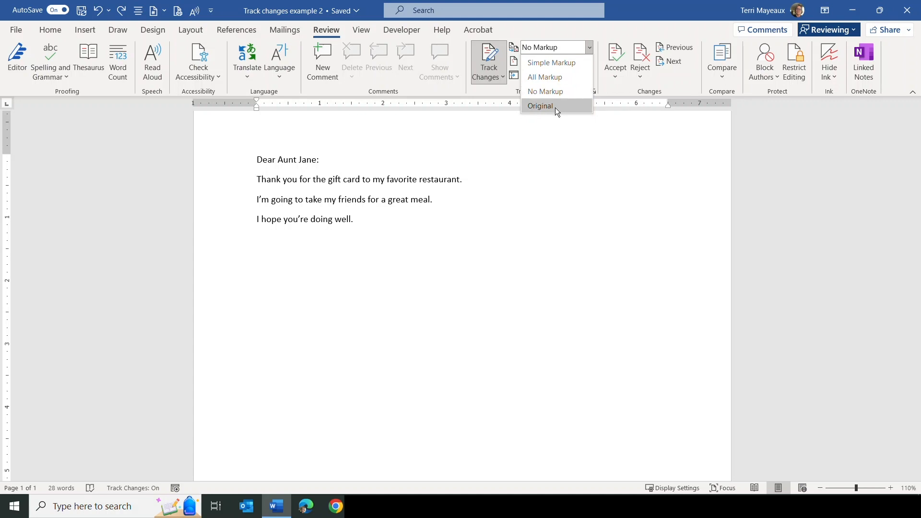
left_click(540, 106)
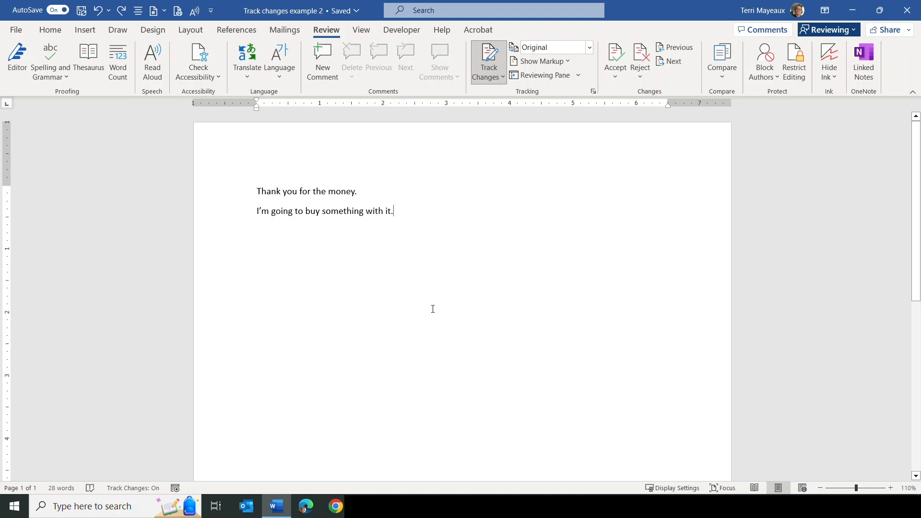
Return the display to All Markup and examine which markup types can be shown
left_click(589, 47)
left_click(542, 76)
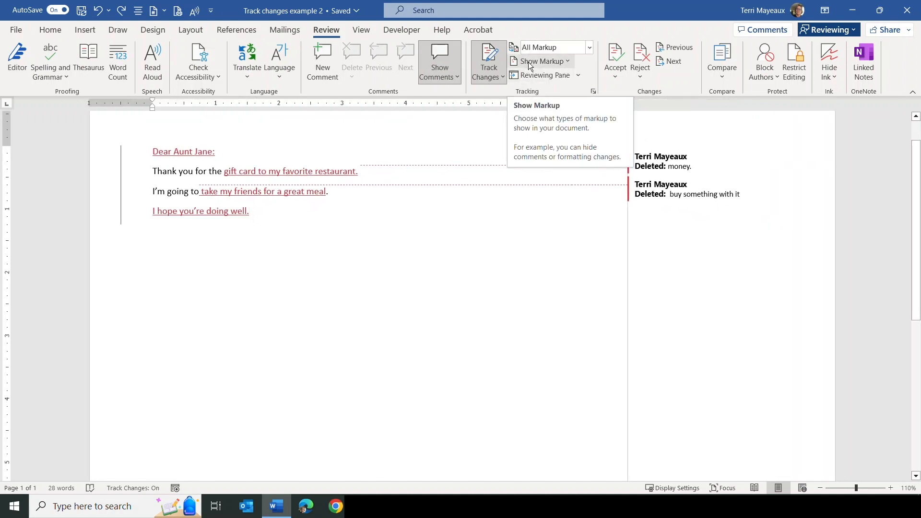
left_click(567, 62)
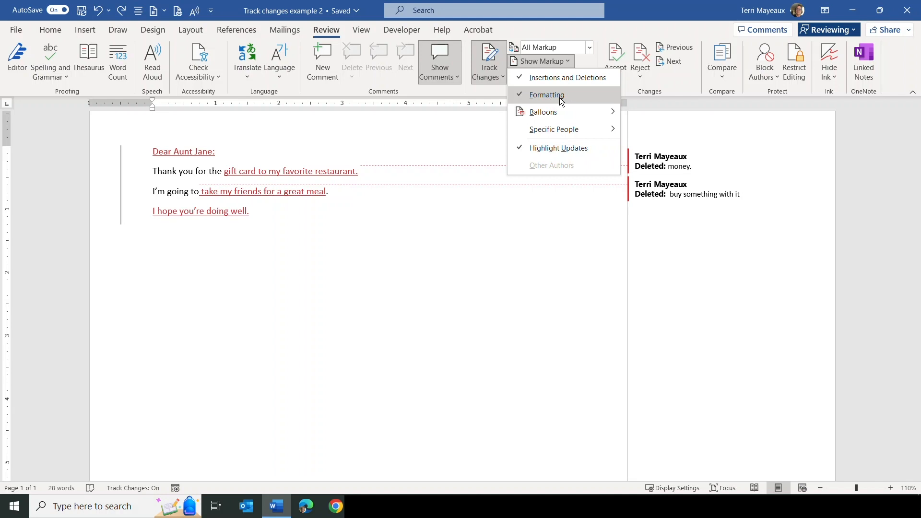
left_click(280, 319)
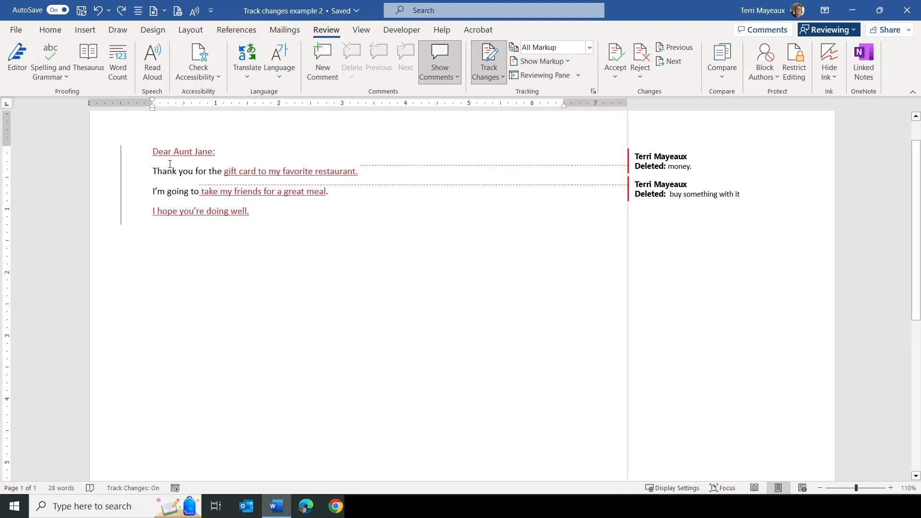
Make the letter's greeting line bold as a tracked formatting change
left_click_drag(153, 149, 216, 149)
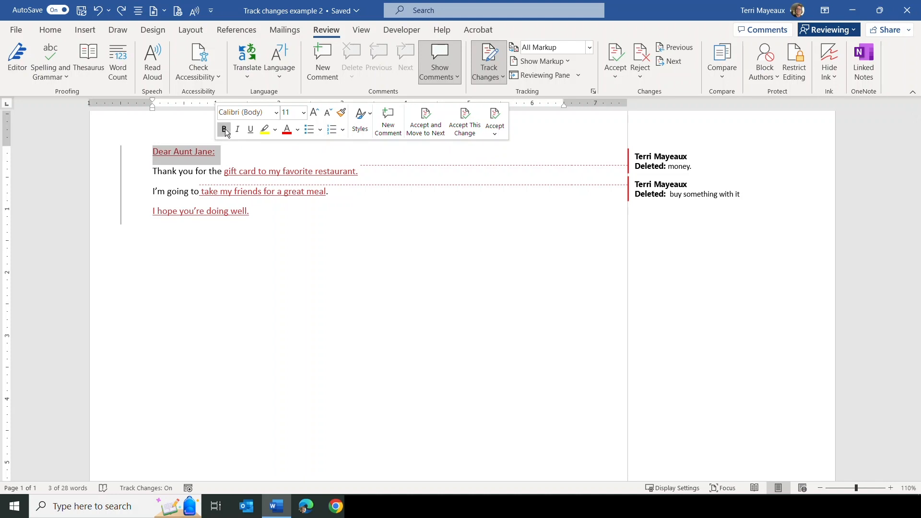
left_click(224, 130)
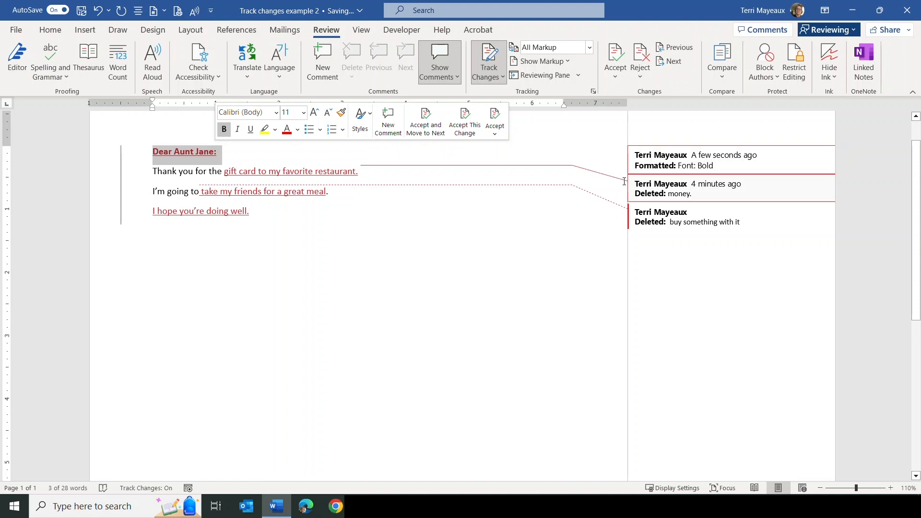
Compare showing all revisions inline with showing only formatting in balloons
left_click(565, 62)
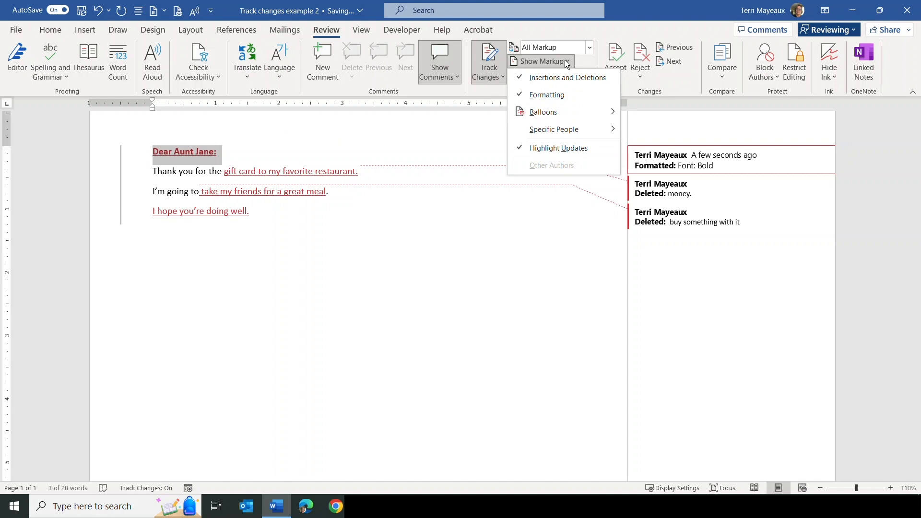
mouse_move(579, 111)
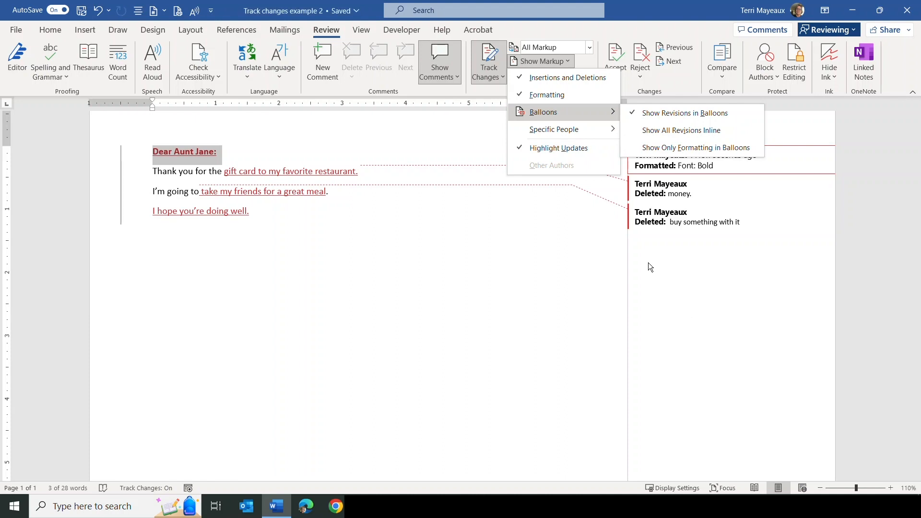
left_click(661, 130)
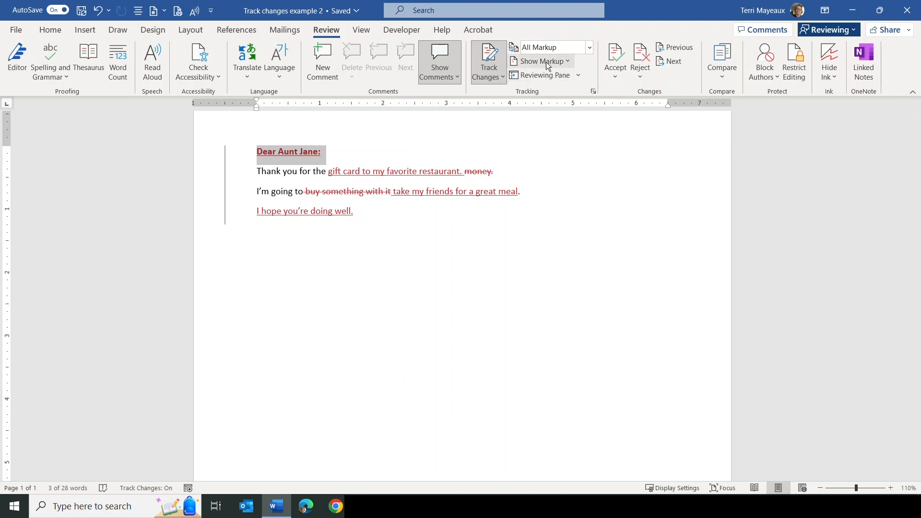
left_click(569, 60)
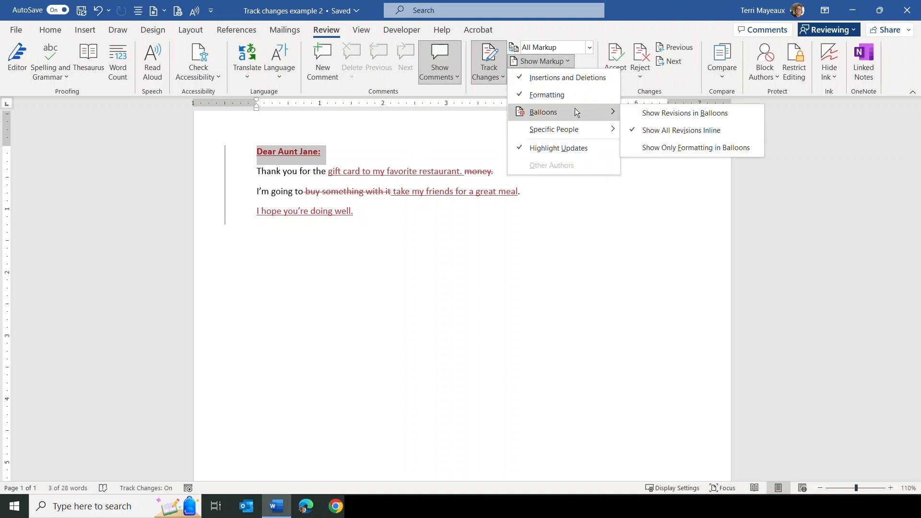
left_click(685, 149)
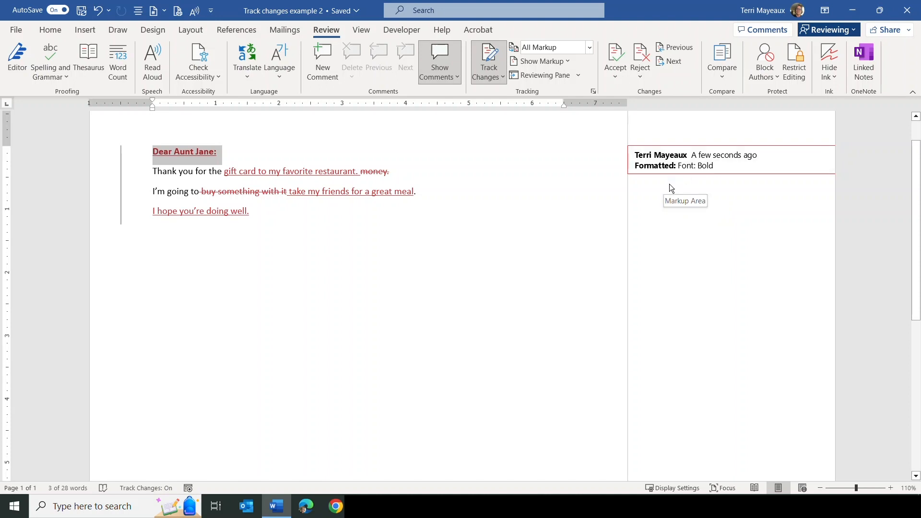
View the list of revisions in the vertical and the horizontal Reviewing Pane, and close the pane
left_click(579, 75)
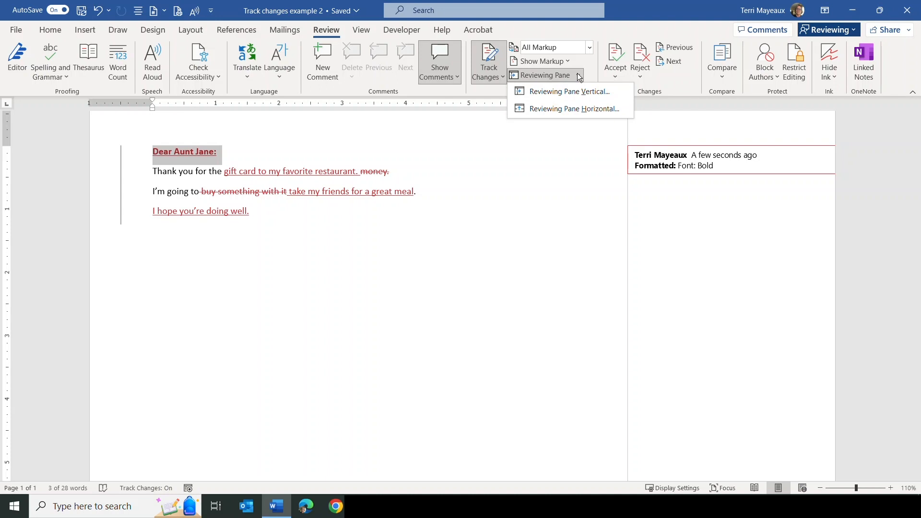
left_click(560, 94)
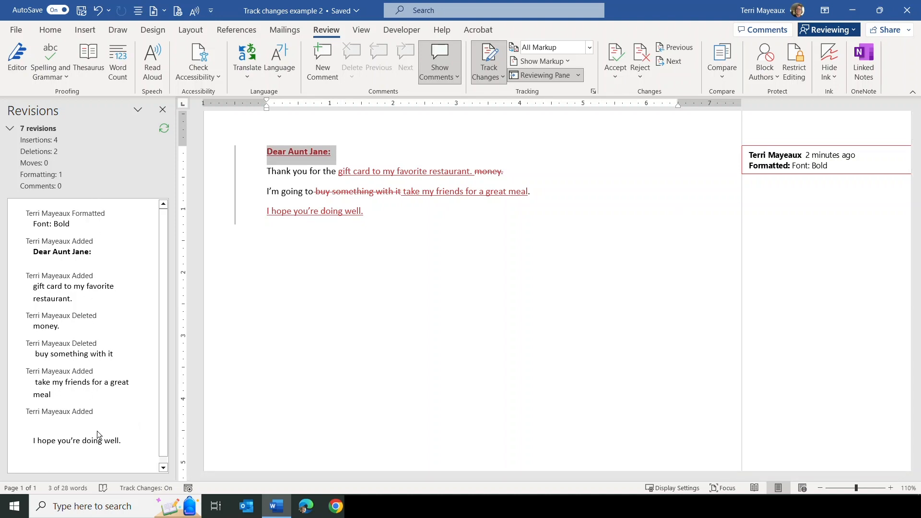
left_click(578, 77)
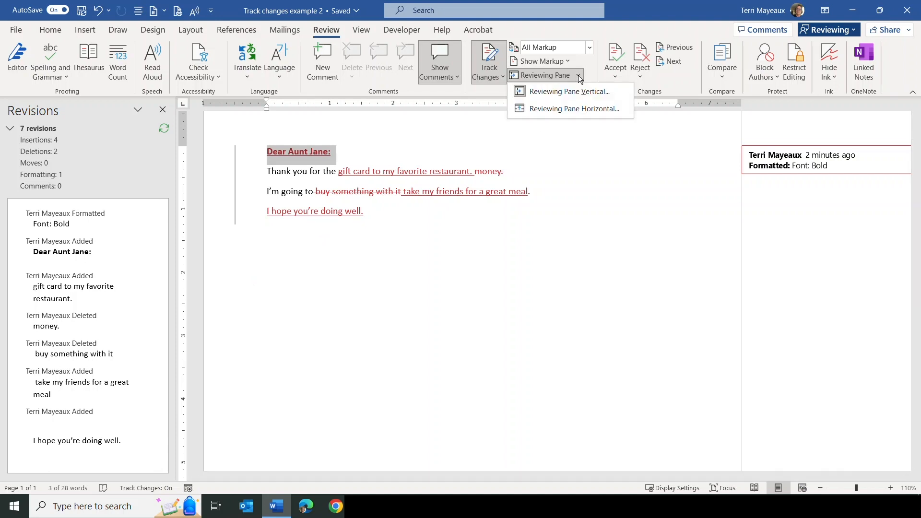
left_click(580, 108)
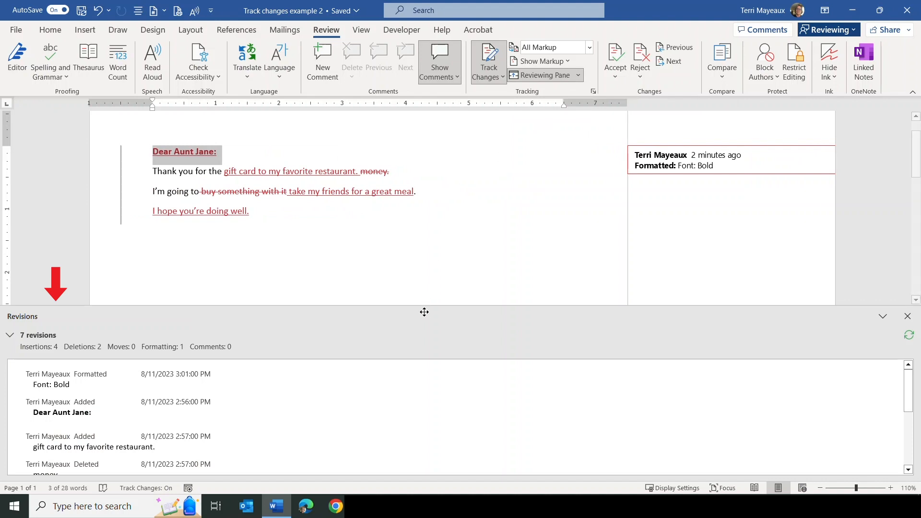
left_click_drag(404, 304, 403, 216)
left_click_drag(915, 226, 913, 142)
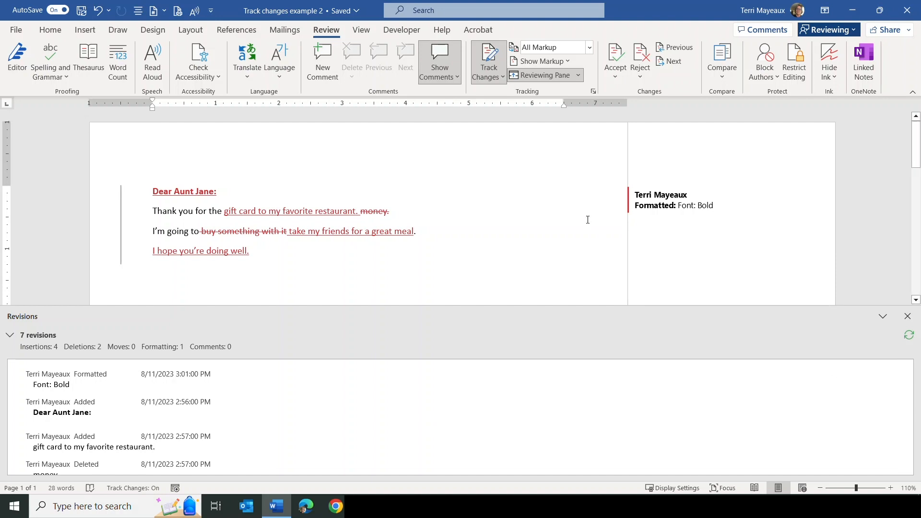
left_click(579, 75)
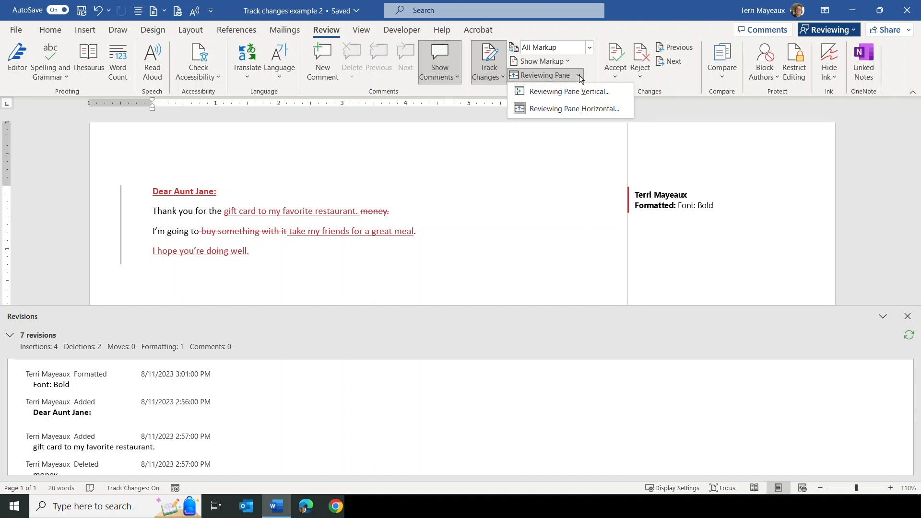
left_click(555, 143)
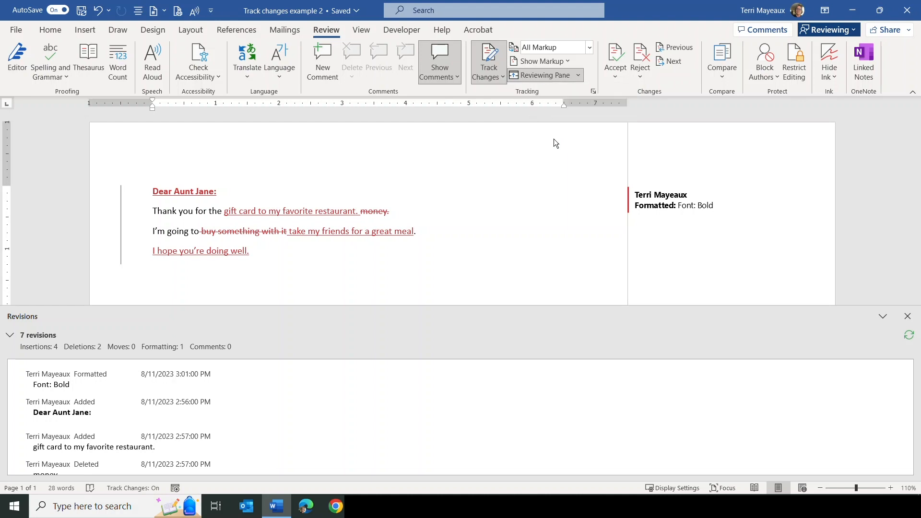
left_click(908, 316)
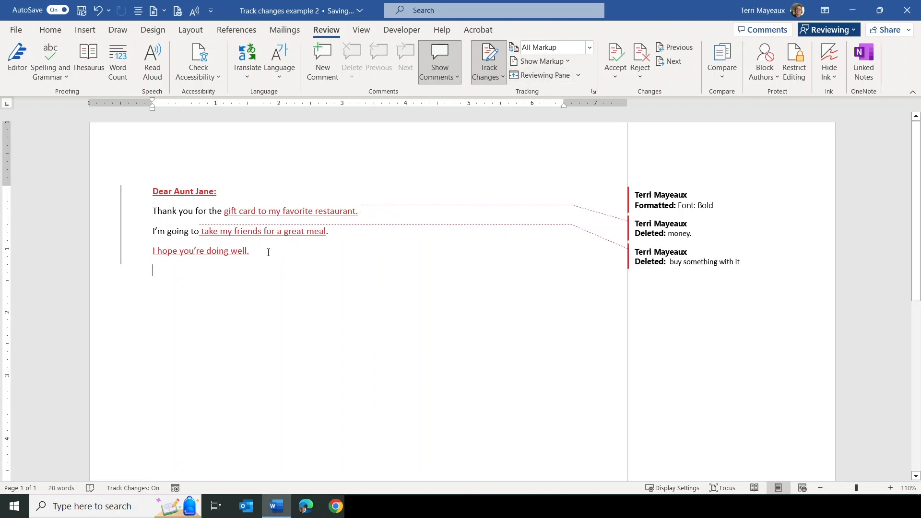
Add a sign-off below the last sentence with "Love," on one line and "Your favorite" on the following line
key("Return")
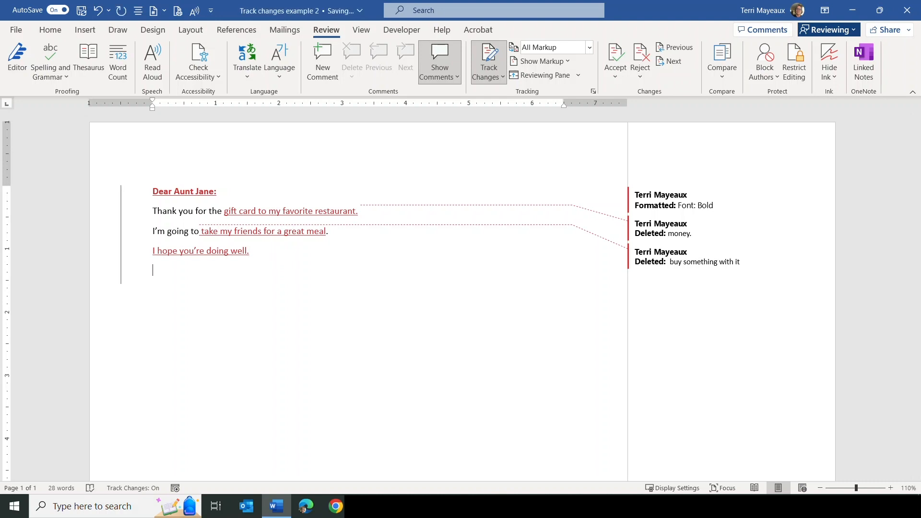
type("Love,")
key("Return")
type("favority")
key("BackSpace")
type("e")
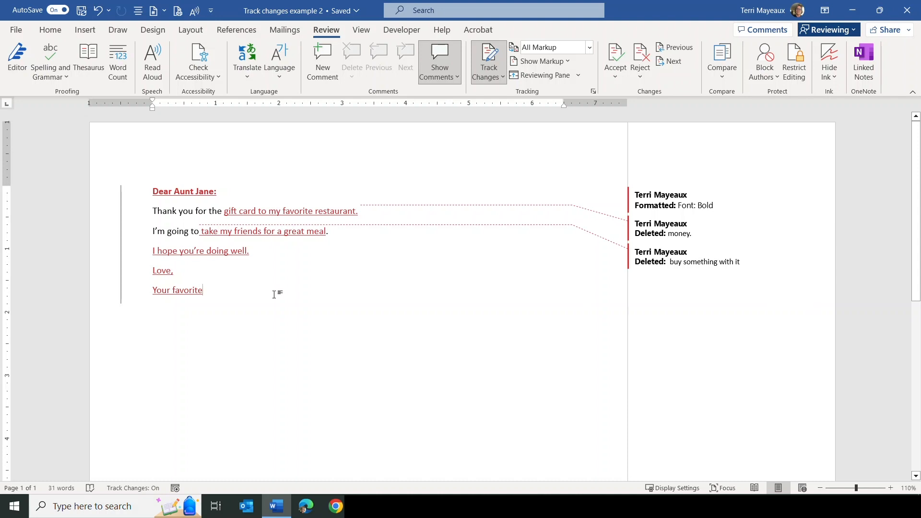
Accept the inserted greeting and its bold formatting one at a time, moving on to each following change
left_click(154, 190)
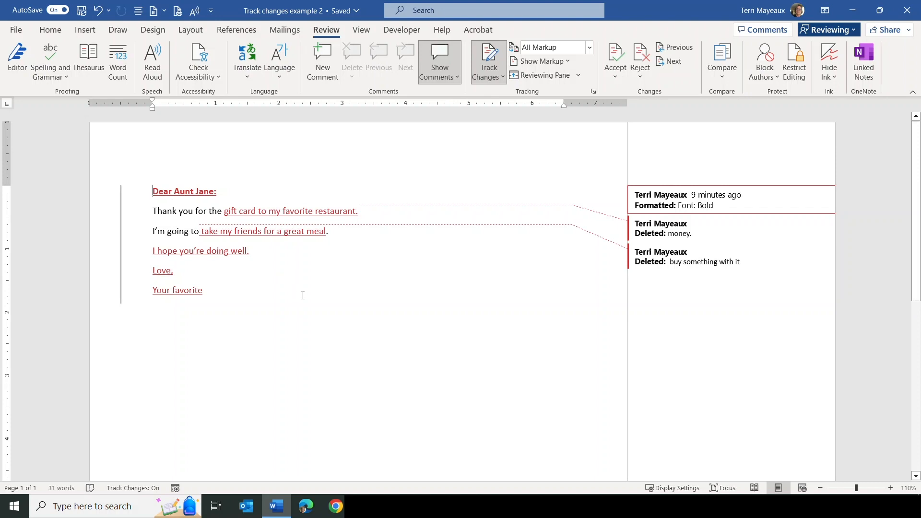
left_click(615, 78)
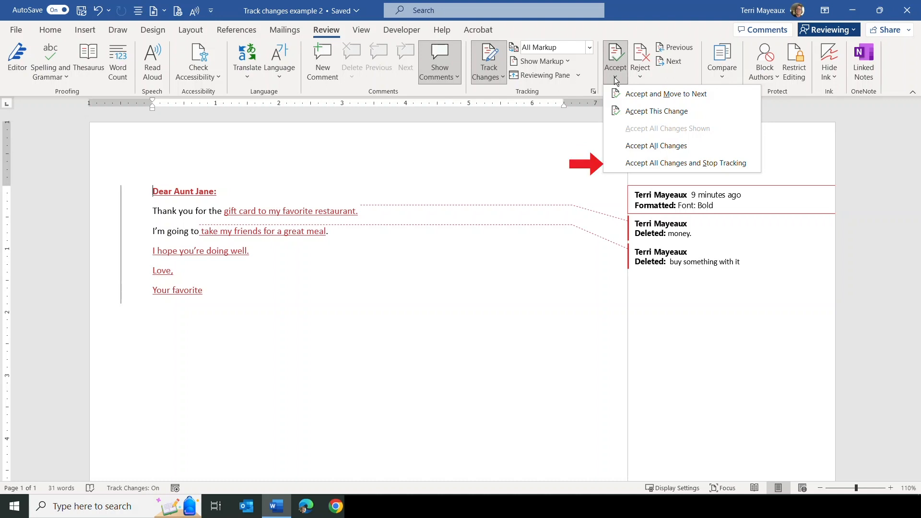
left_click(638, 95)
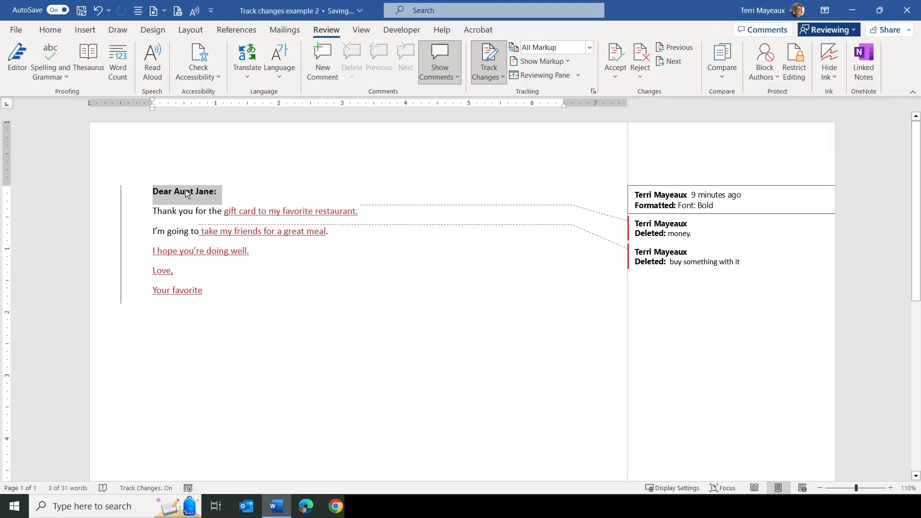
mouse_move(211, 197)
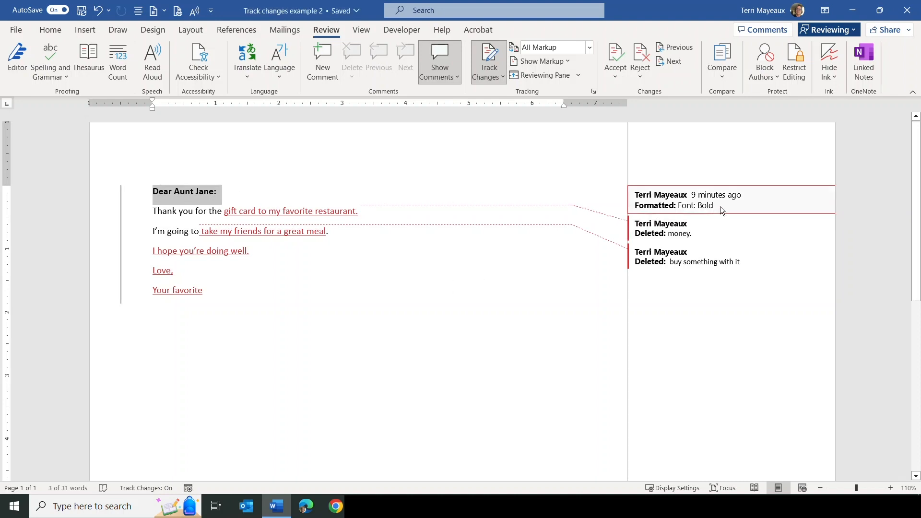
left_click(616, 78)
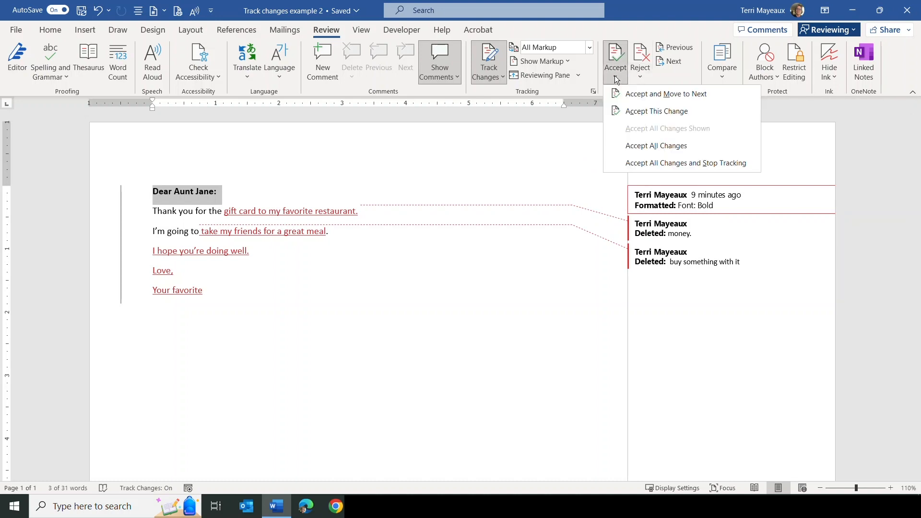
left_click(630, 96)
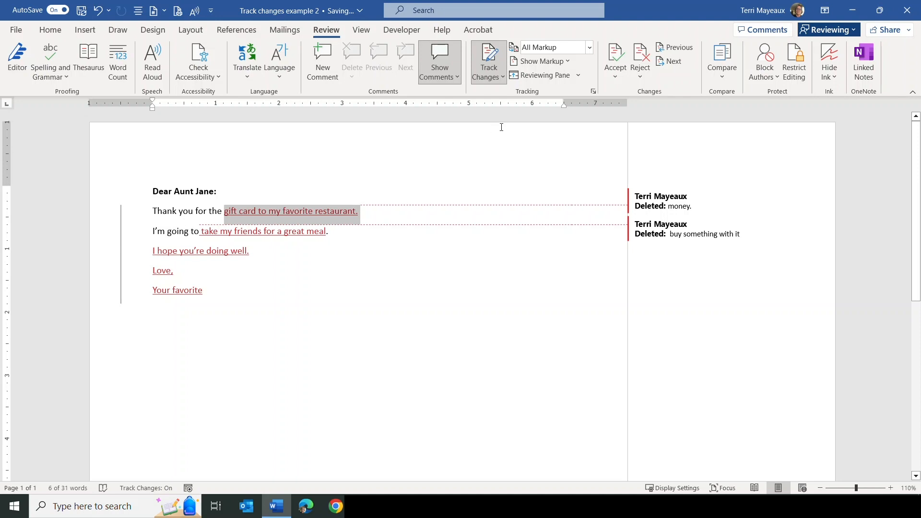
Accept the insertion "gift card to my favorite restaurant." and the deletion of "money." in the first sentence
left_click(614, 77)
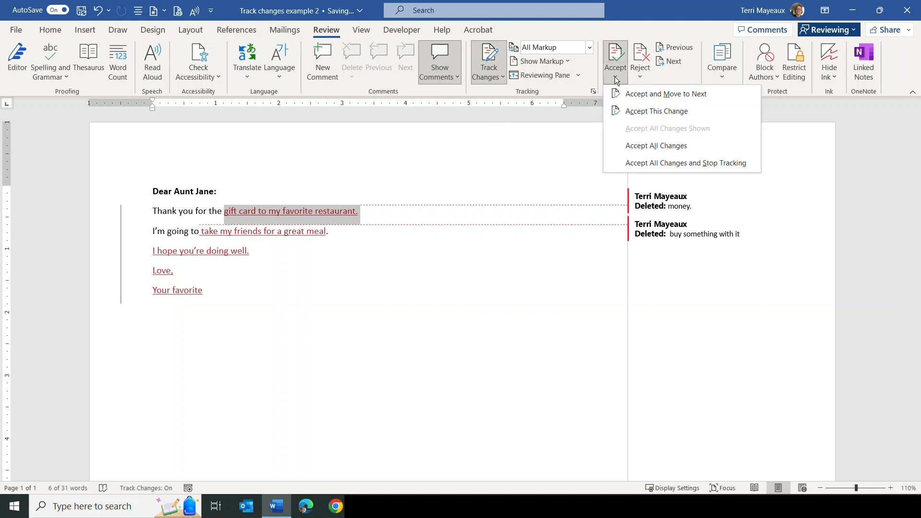
left_click(623, 95)
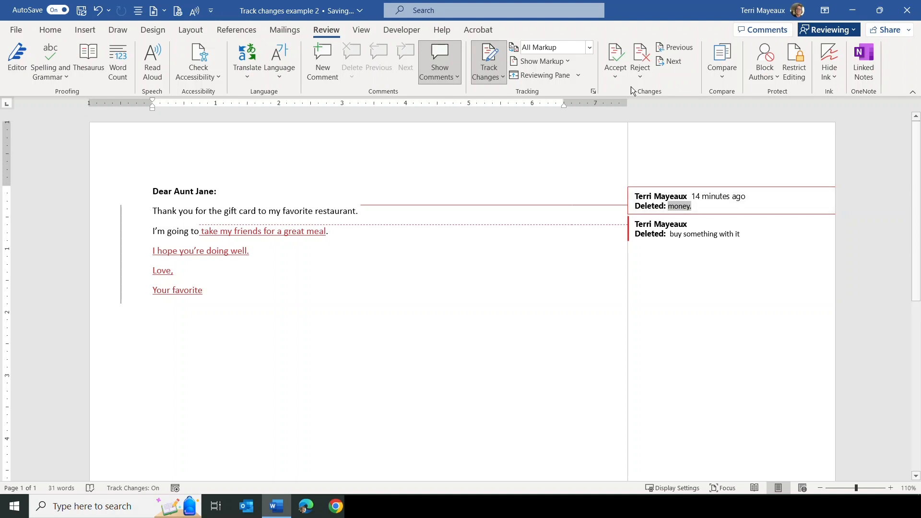
left_click(615, 77)
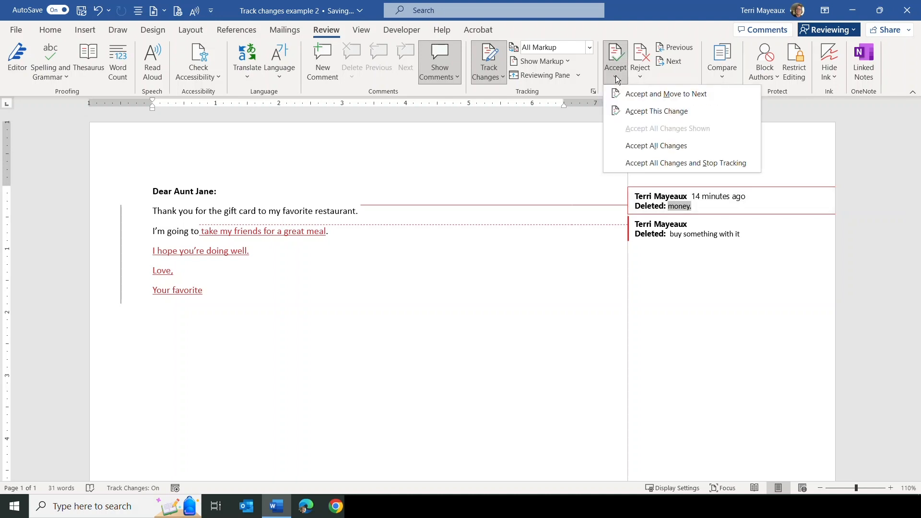
left_click(634, 94)
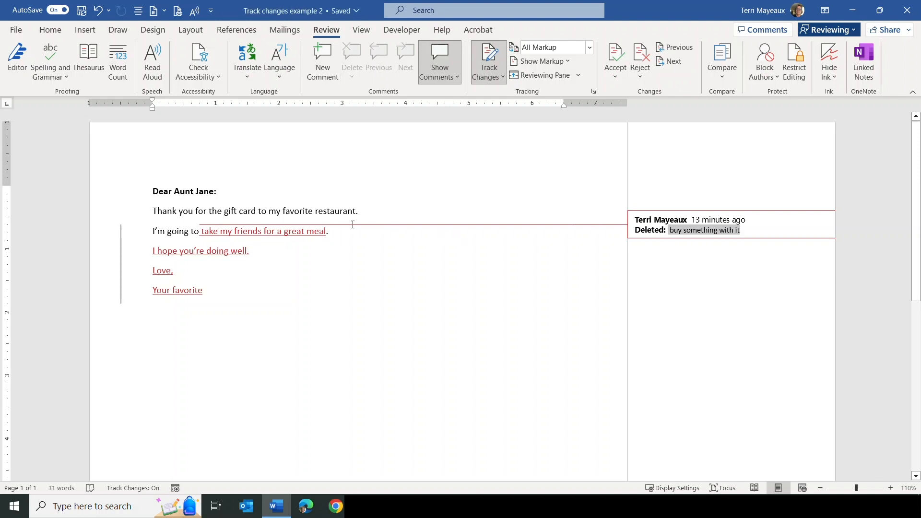
Reject the deletion of "buy something with it" and the insertion "take my friends for a great meal" in the second sentence
left_click(642, 79)
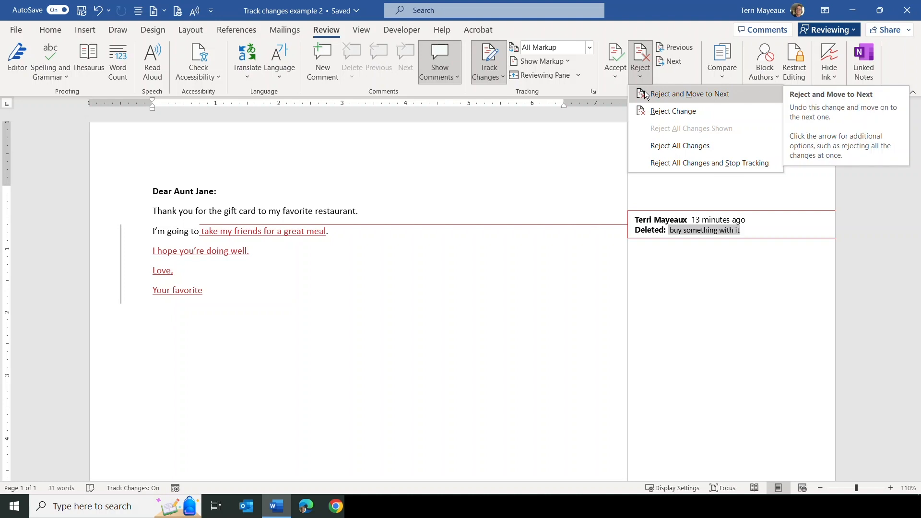
left_click(645, 94)
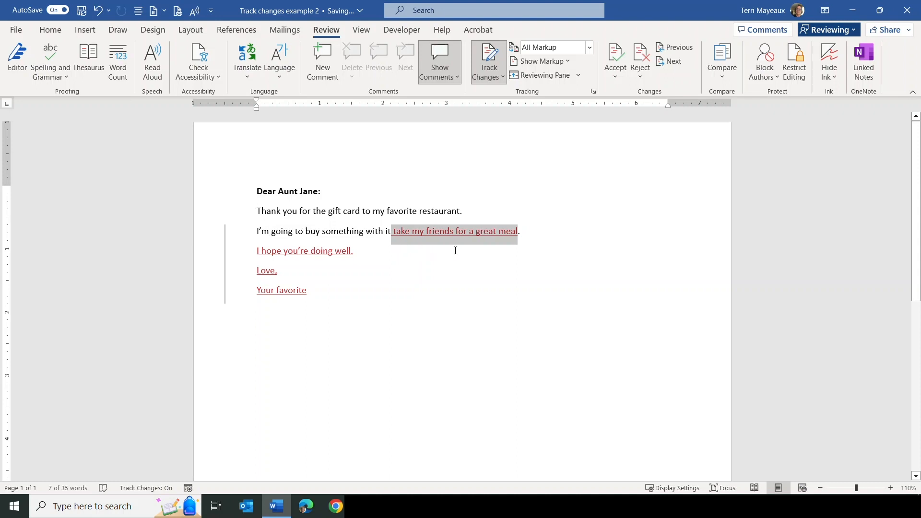
mouse_move(390, 235)
left_click(643, 80)
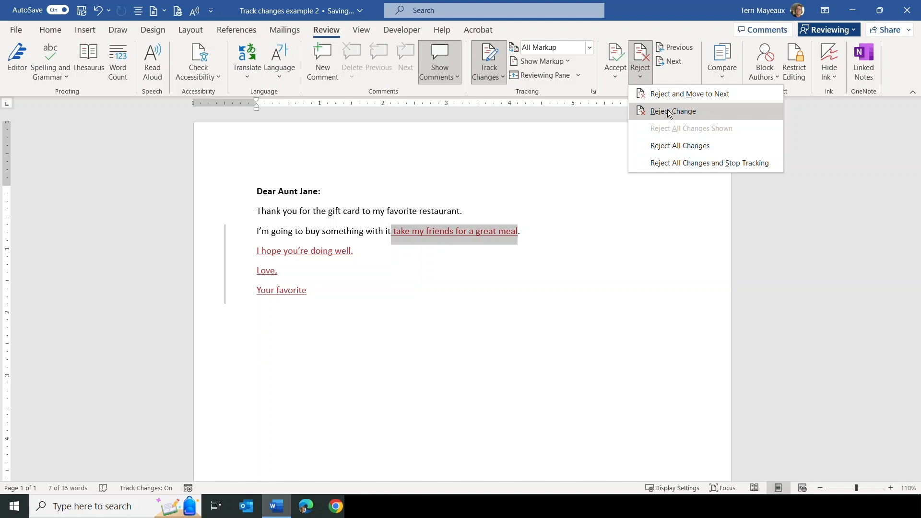
left_click(682, 94)
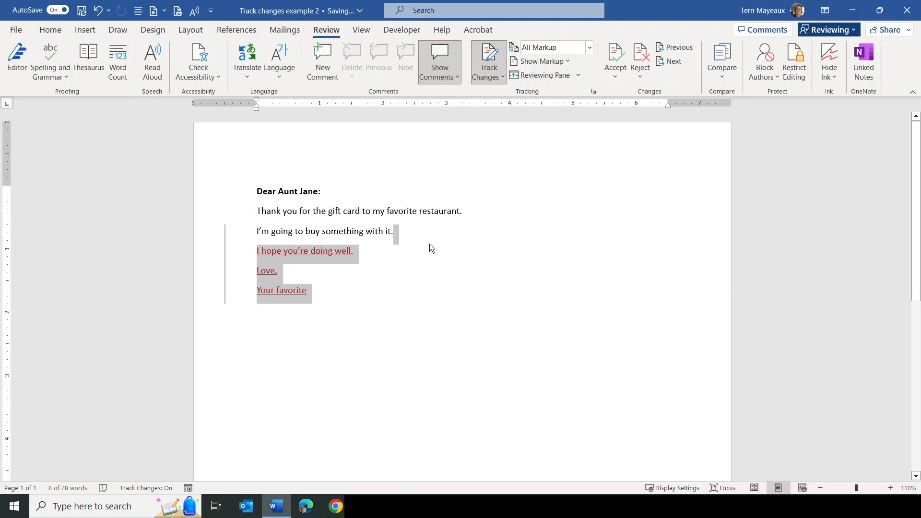
left_click(640, 78)
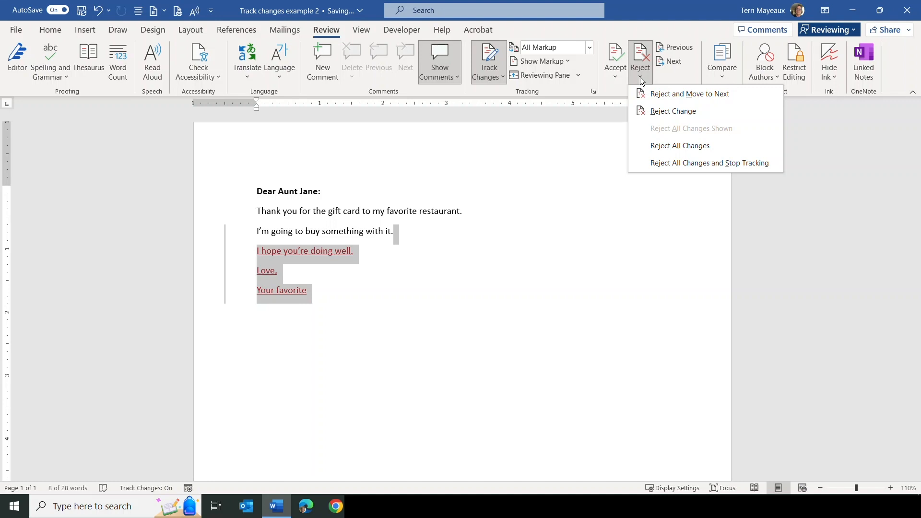
left_click(587, 205)
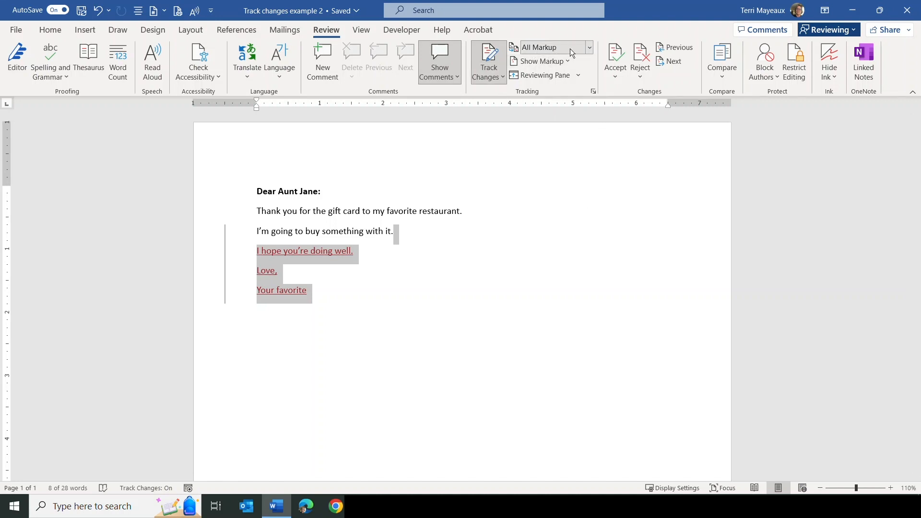
View the letter in turn as Original, No Markup, All Markup and Simple Markup
left_click(589, 48)
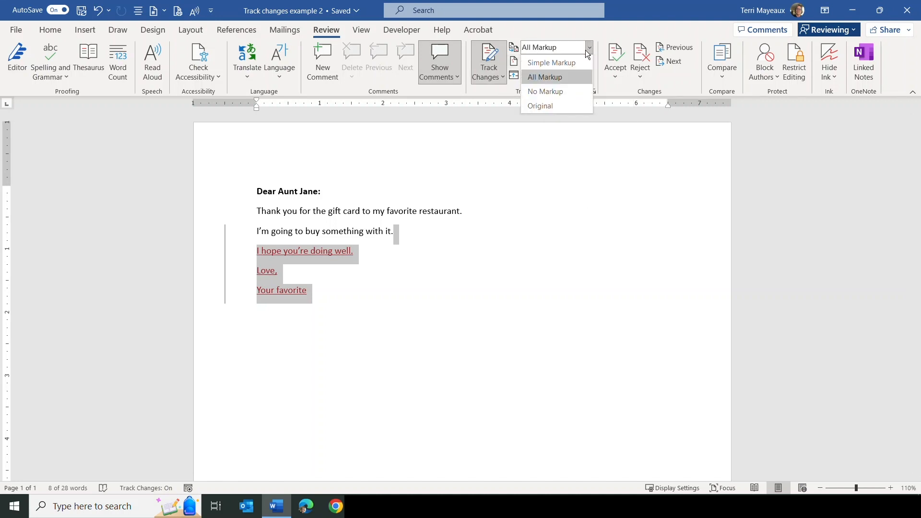
left_click(546, 106)
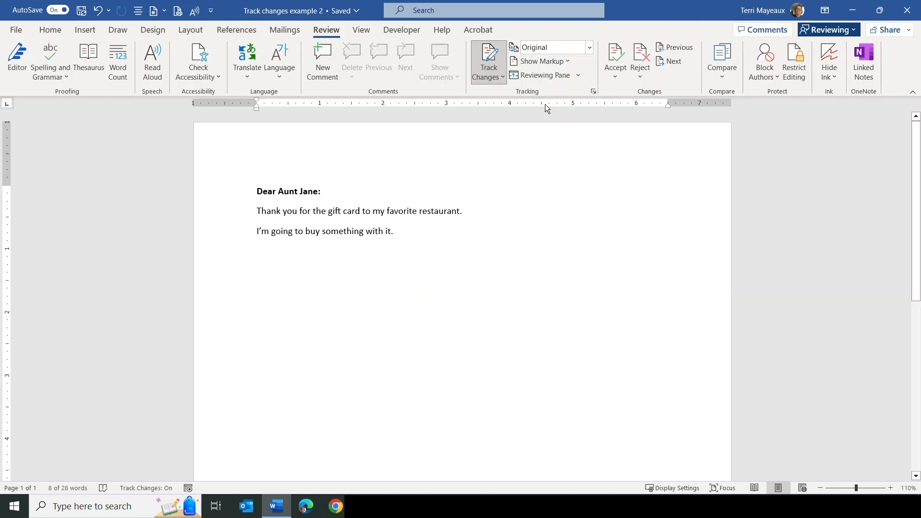
left_click(587, 49)
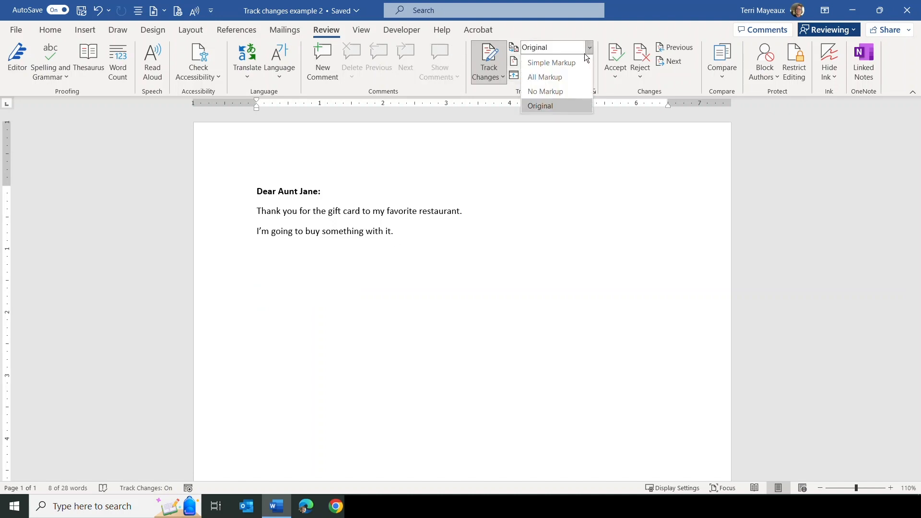
left_click(558, 91)
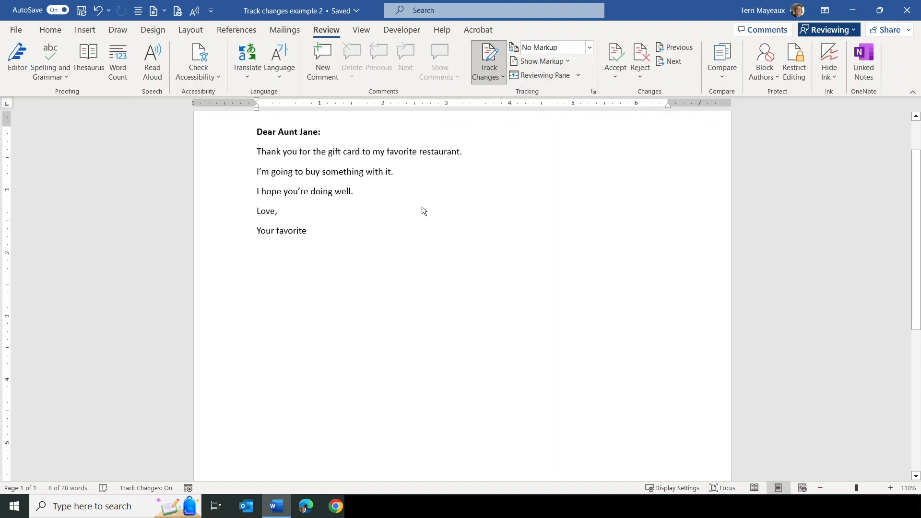
left_click(590, 48)
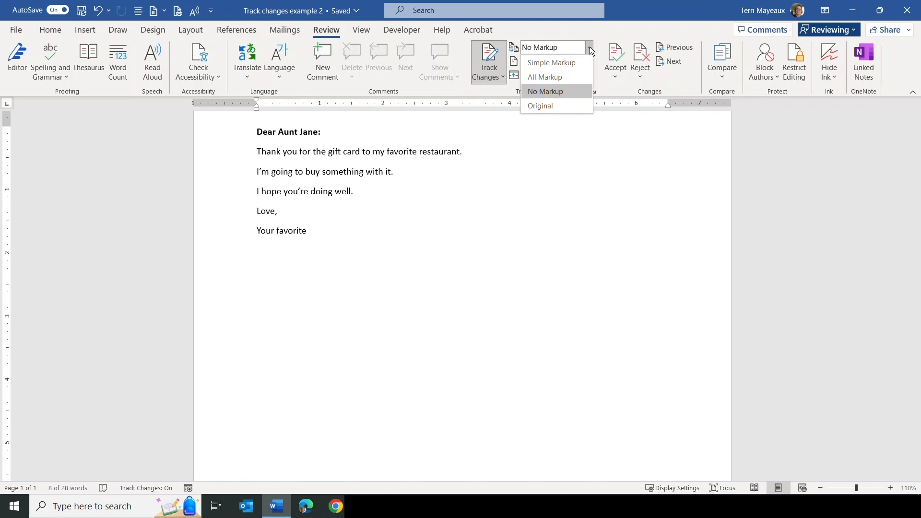
left_click(561, 76)
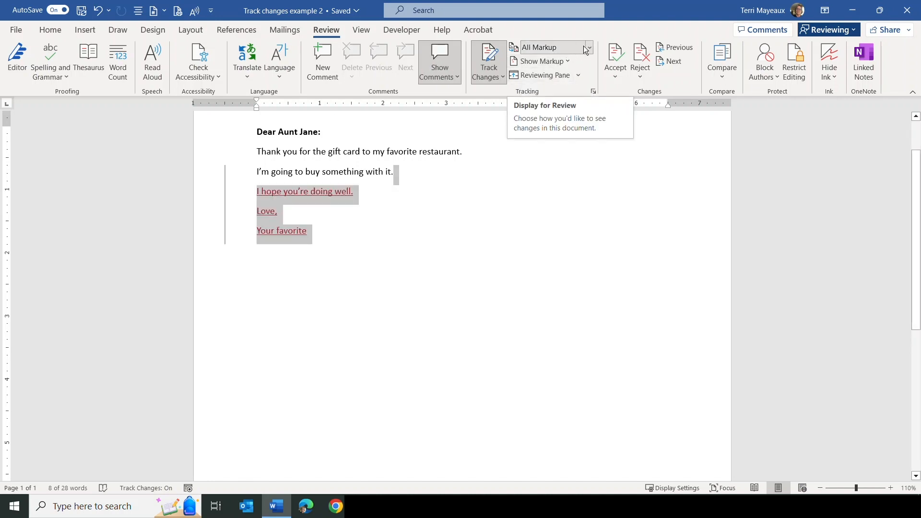
left_click(588, 48)
left_click(566, 63)
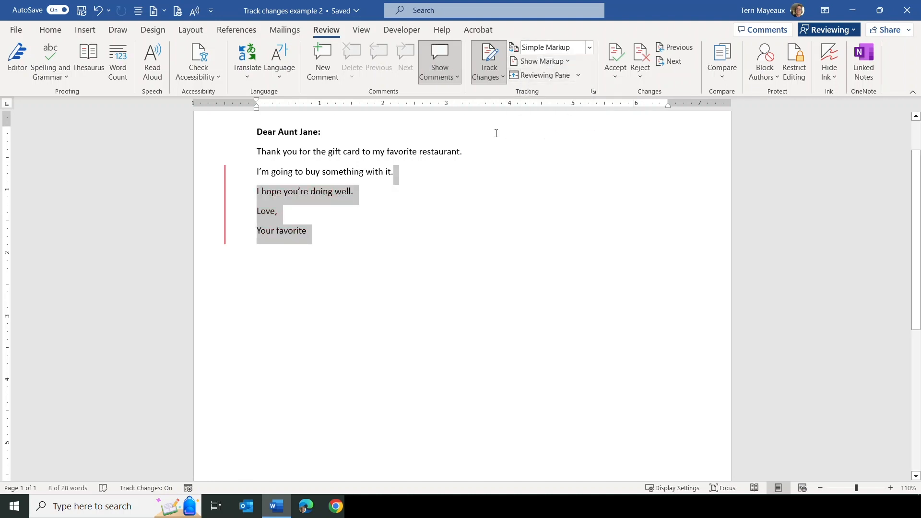